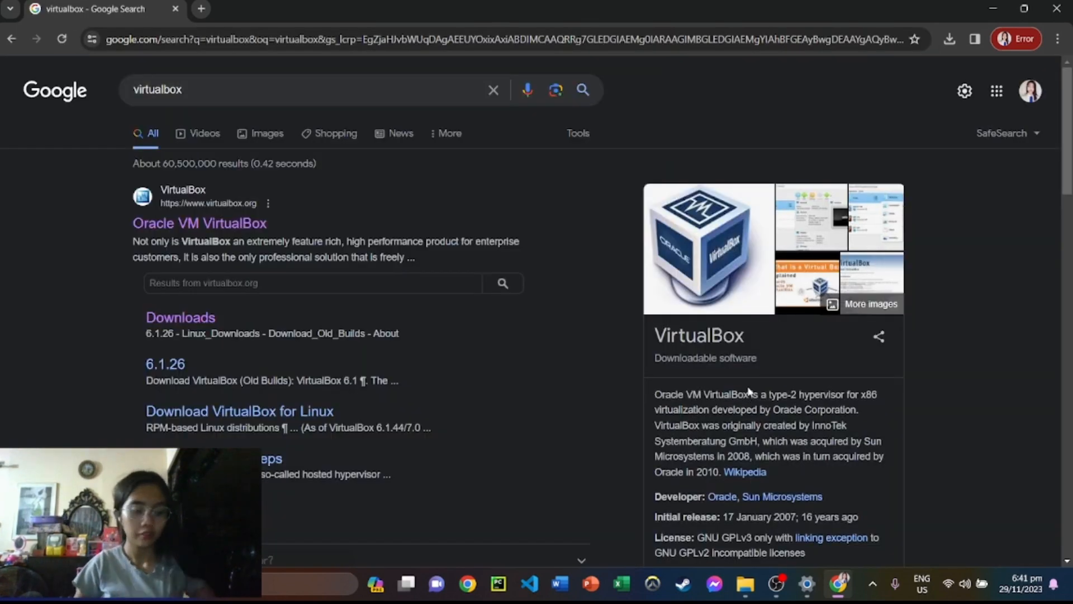
Go to virtualbox.org's Downloads page and download the VirtualBox 7.0.12 installer for Windows hosts.
{"action": "left_click", "coordinate": [241, 225]}
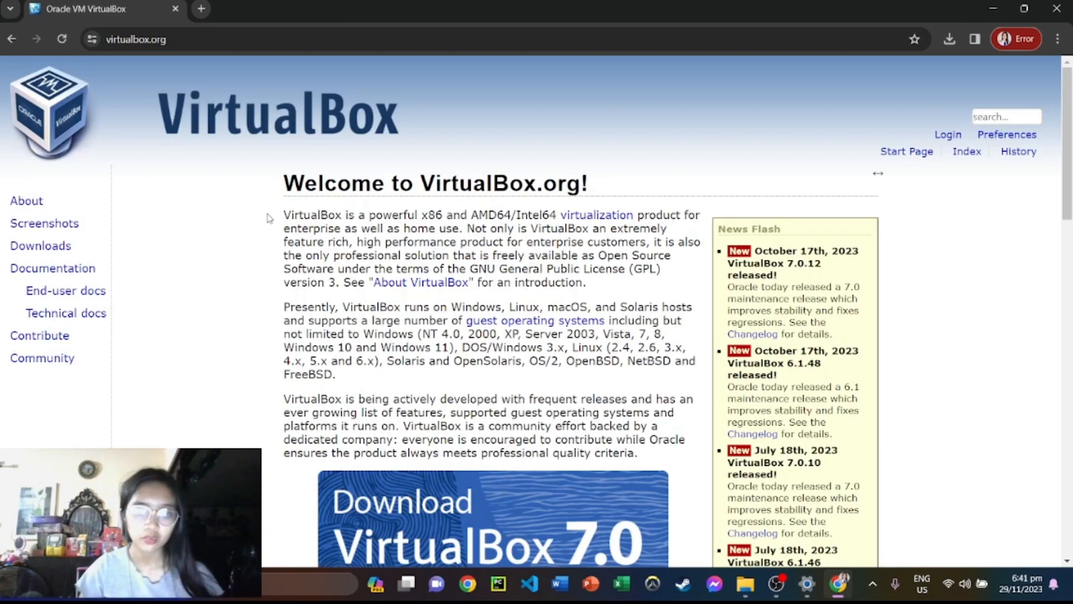
{"action": "scroll", "coordinate": [420, 207], "scroll_direction": "down", "scroll_amount": 4}
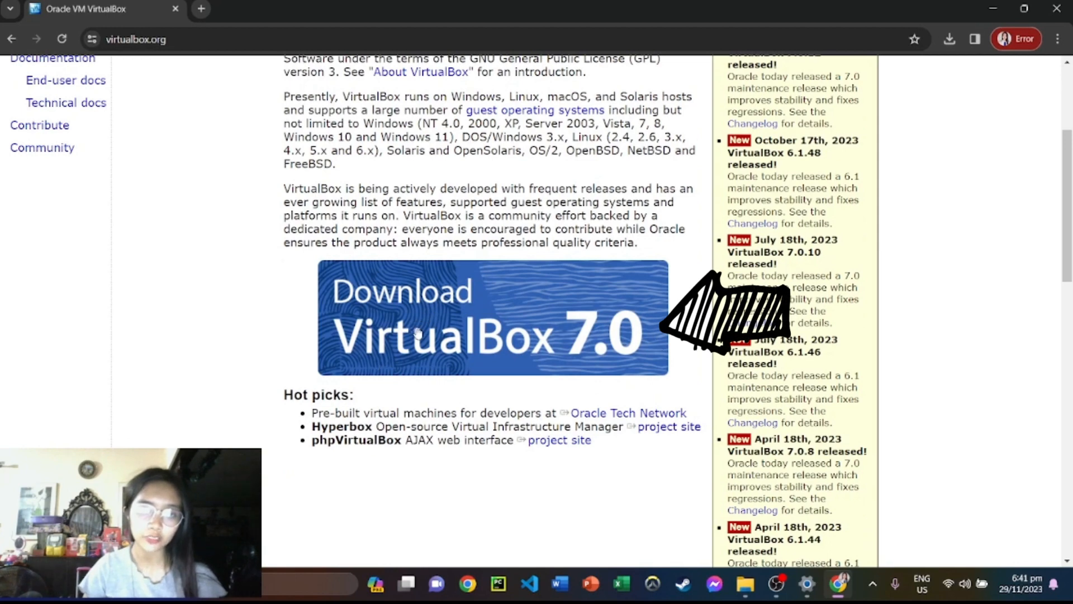
{"action": "left_click", "coordinate": [503, 341]}
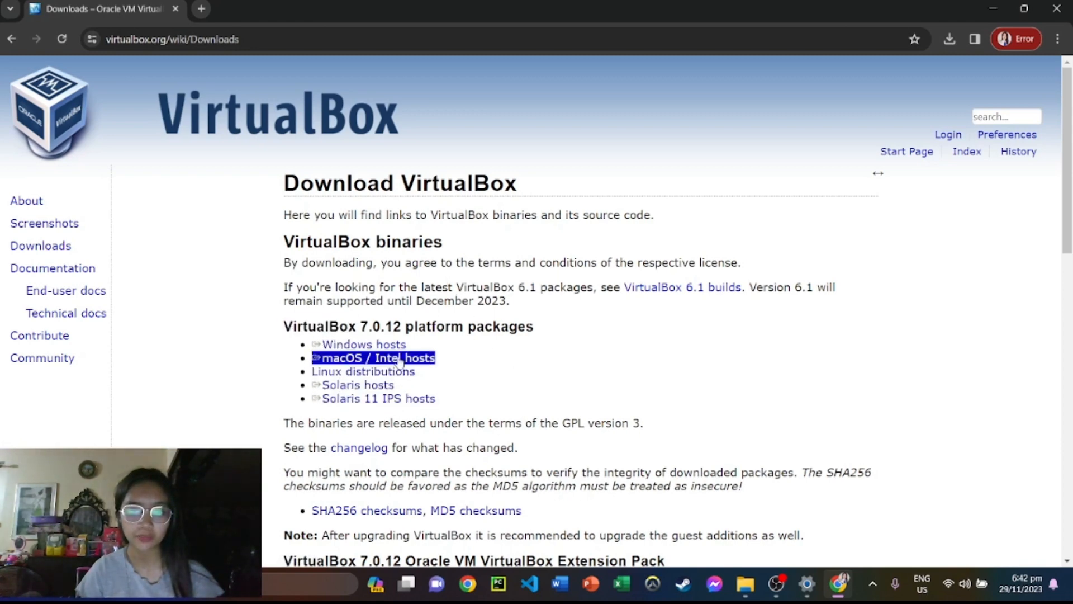
{"action": "left_click", "coordinate": [380, 346]}
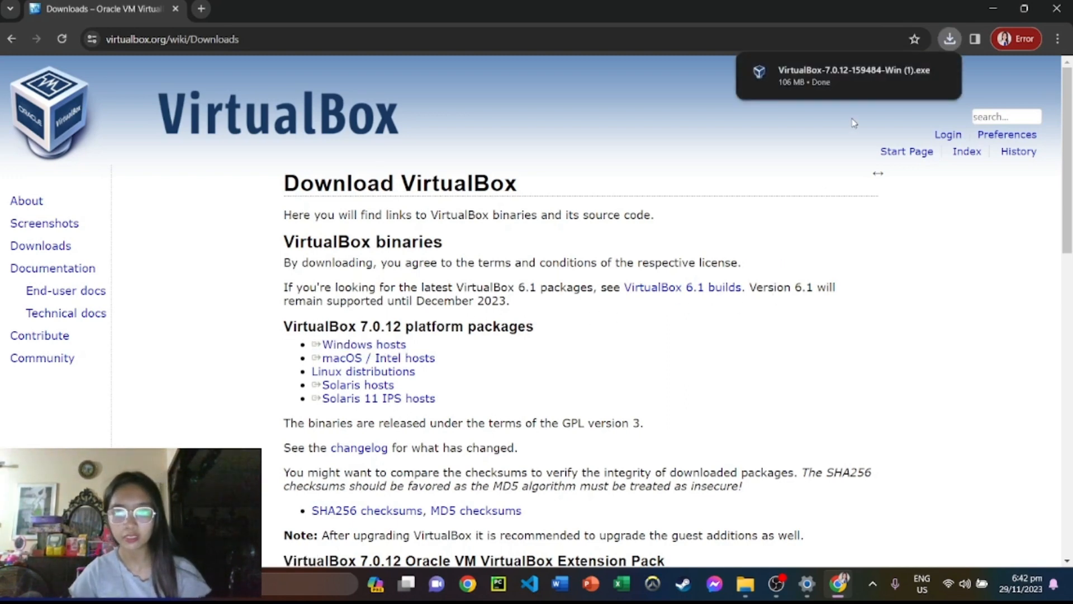
Install VirtualBox 7.0.12 with default features, accepting the network reset and Python warnings, then launch it.
{"action": "left_click", "coordinate": [862, 82]}
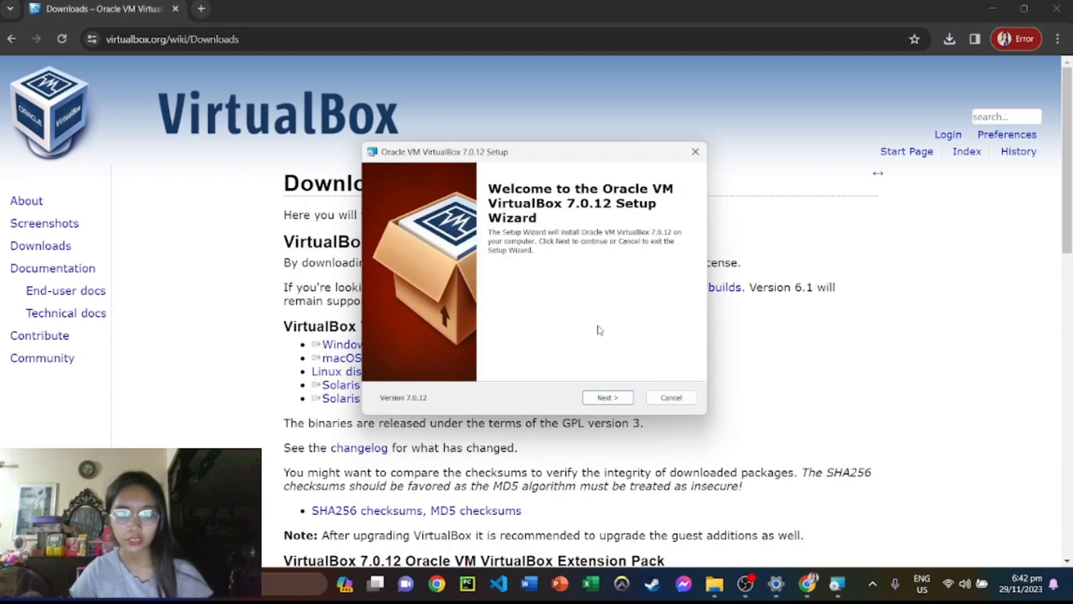
{"action": "left_click", "coordinate": [604, 399]}
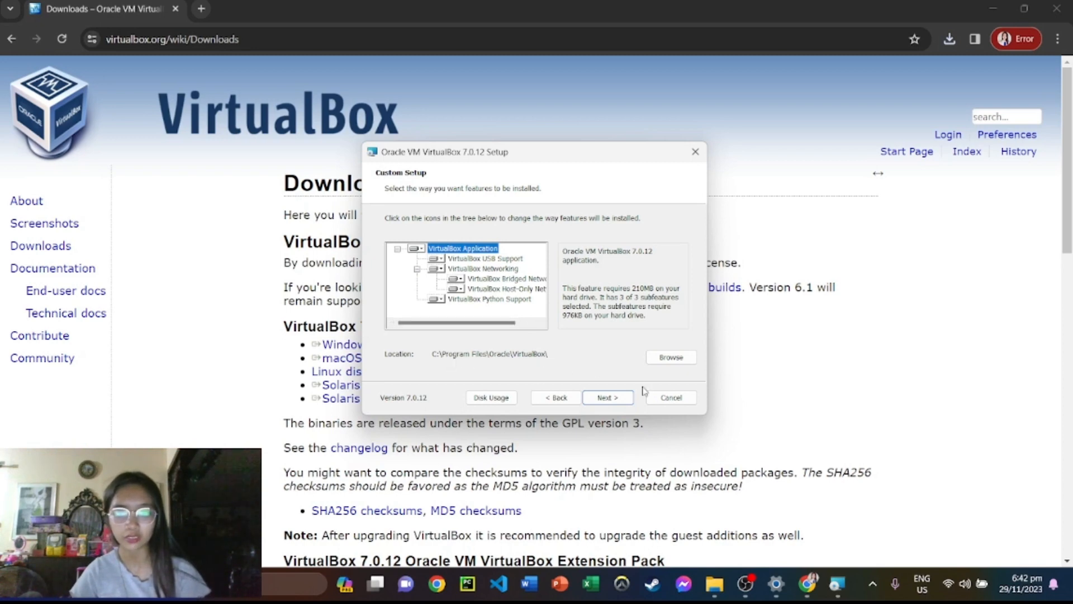
{"action": "left_click", "coordinate": [608, 397]}
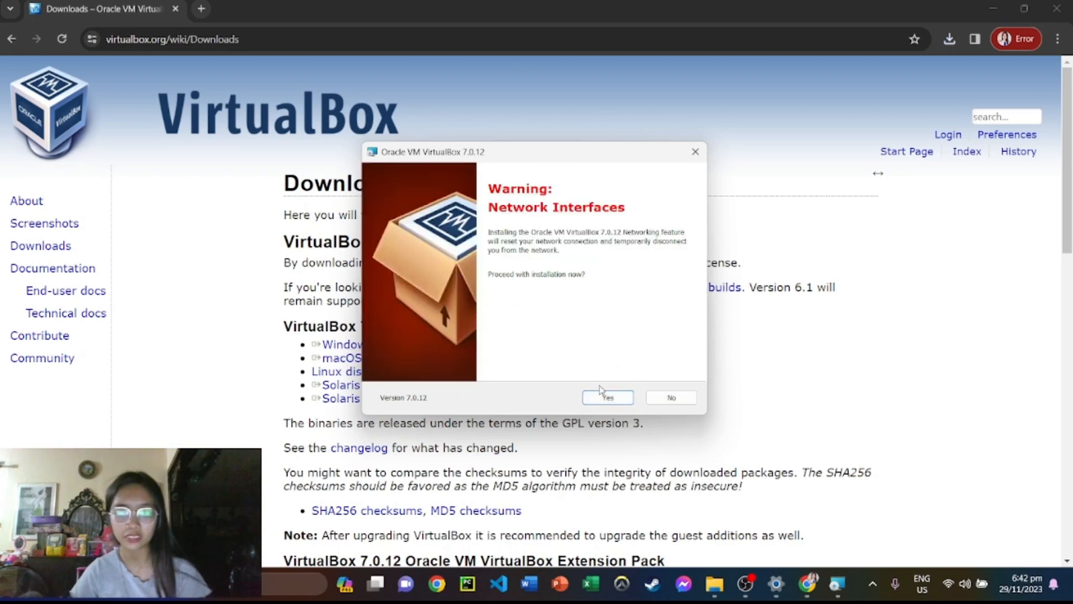
{"action": "left_click", "coordinate": [601, 397]}
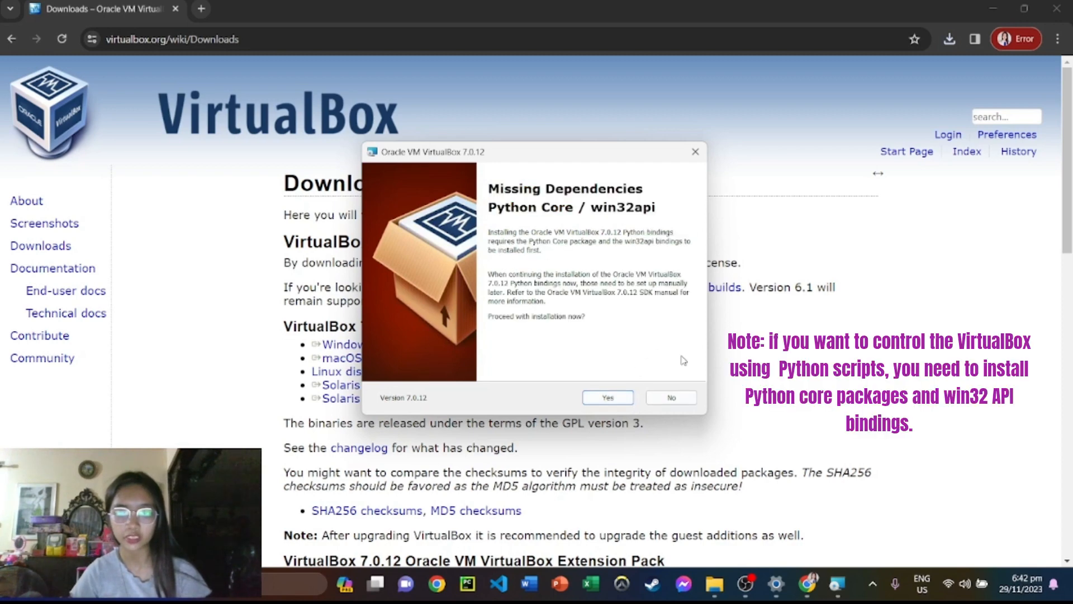
{"action": "left_click", "coordinate": [607, 398]}
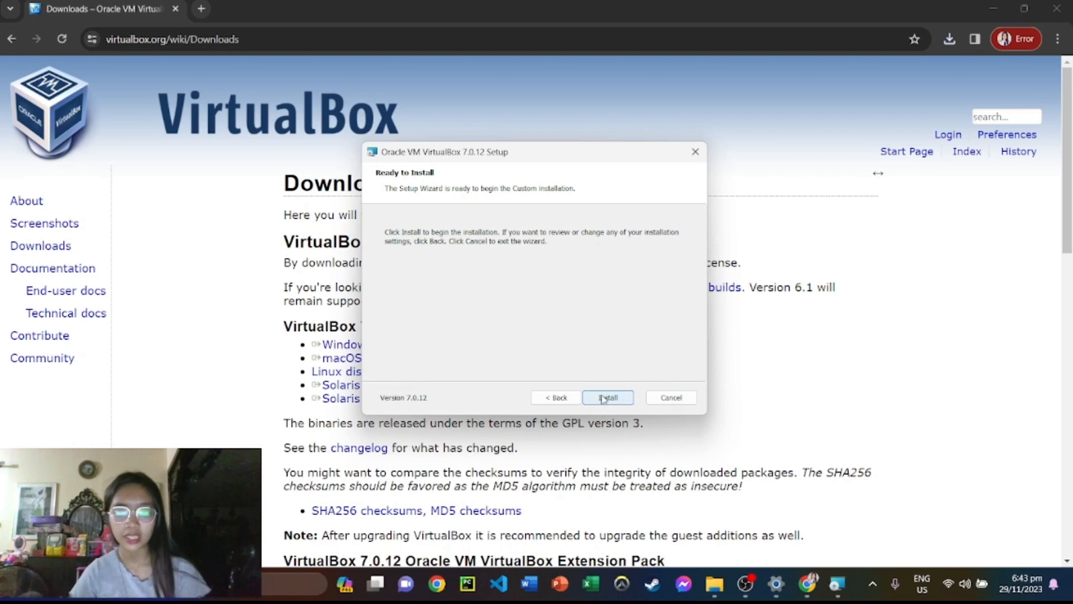
{"action": "left_click", "coordinate": [615, 402]}
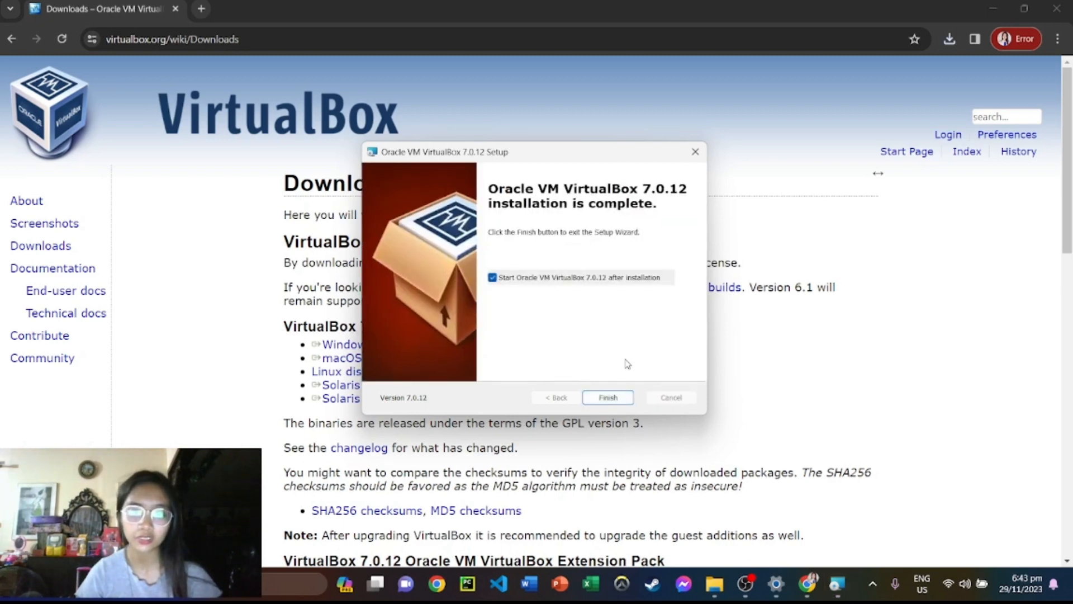
{"action": "left_click", "coordinate": [608, 398]}
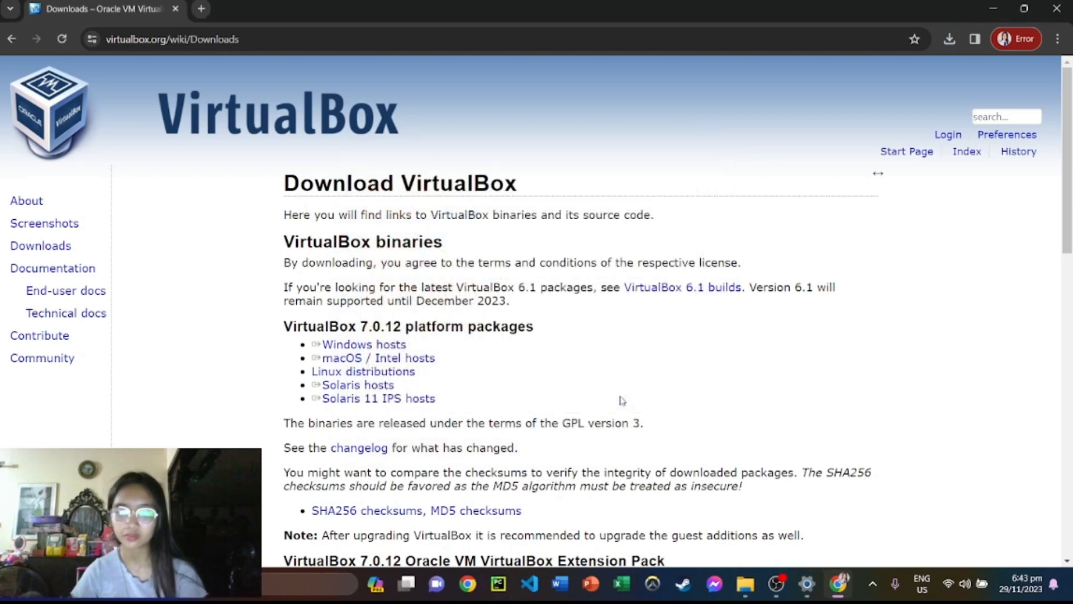
Bring the VirtualBox Manager window, showing its empty welcome page, to the front.
{"action": "left_click", "coordinate": [837, 595]}
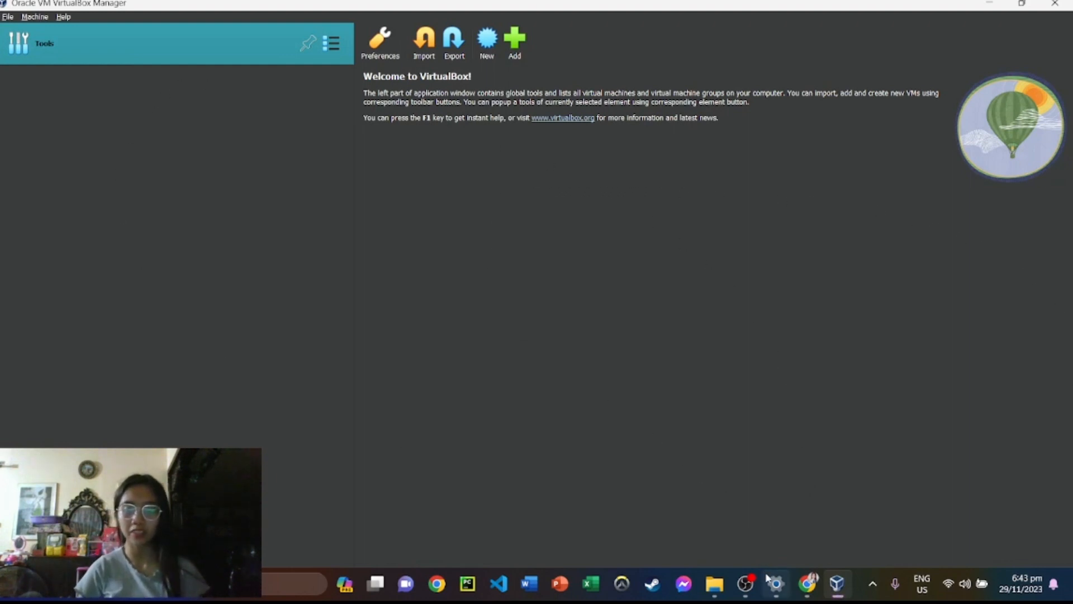
{"action": "mouse_move", "coordinate": [757, 596]}
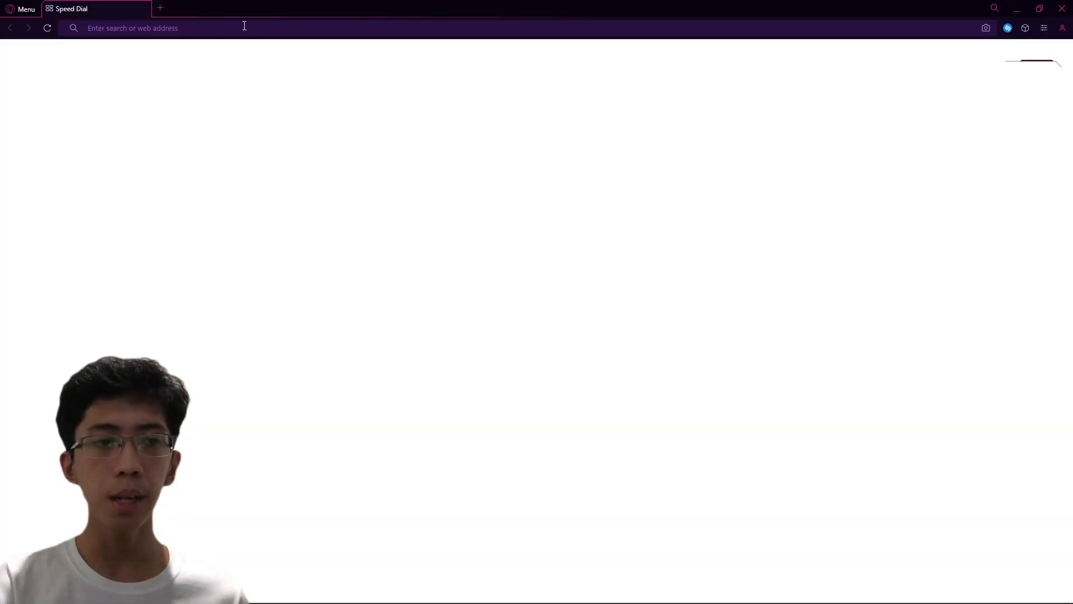
Search 'windows 10 download' and open Microsoft's Windows 10 download page.
{"action": "type", "text": "windows 10 download"}
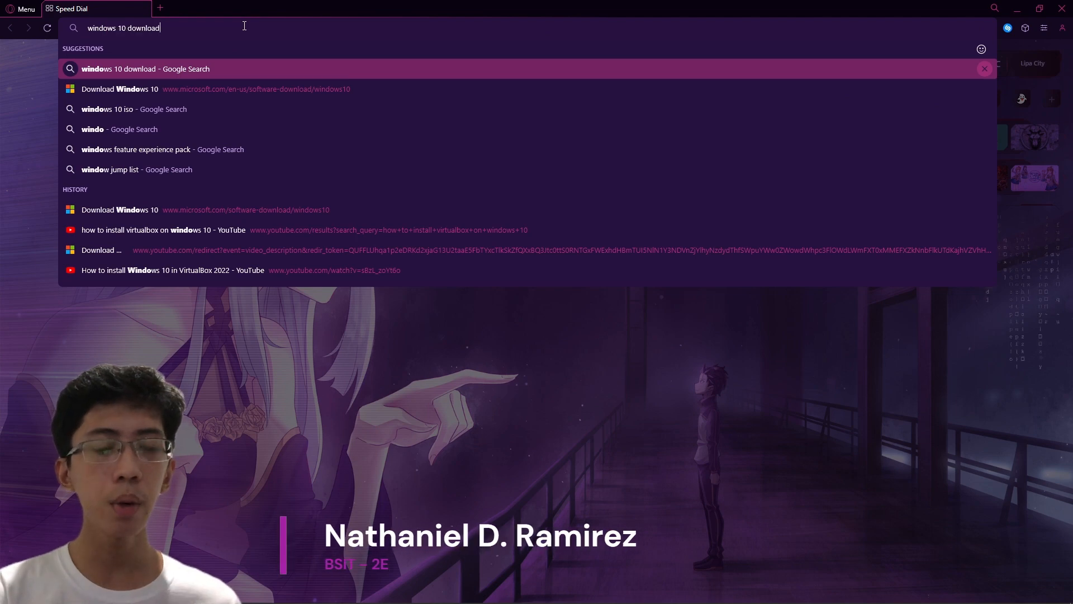
{"action": "key", "text": "Return"}
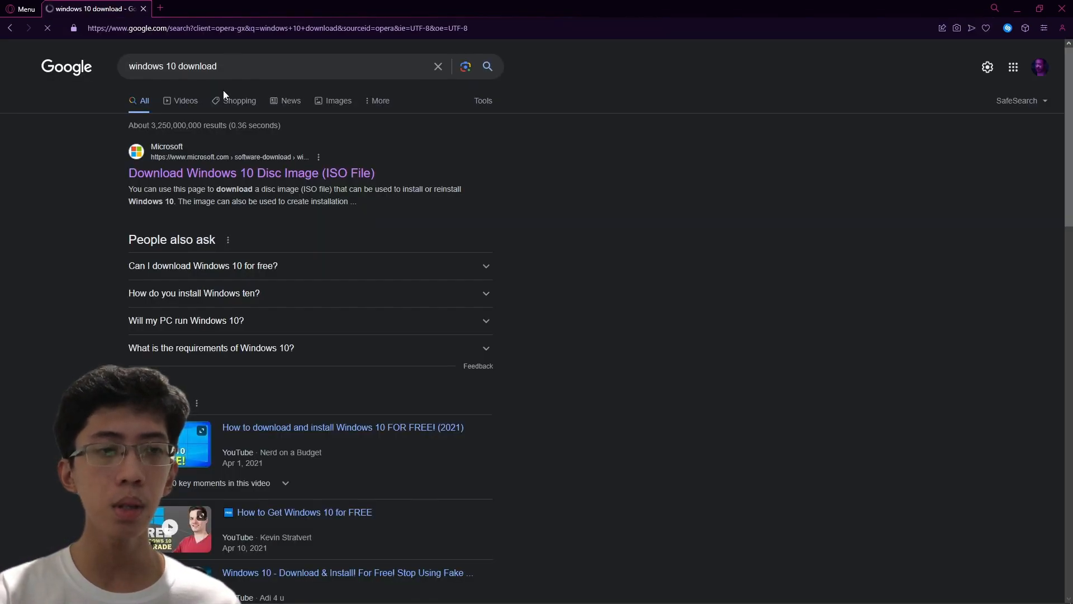
{"action": "left_click", "coordinate": [204, 173]}
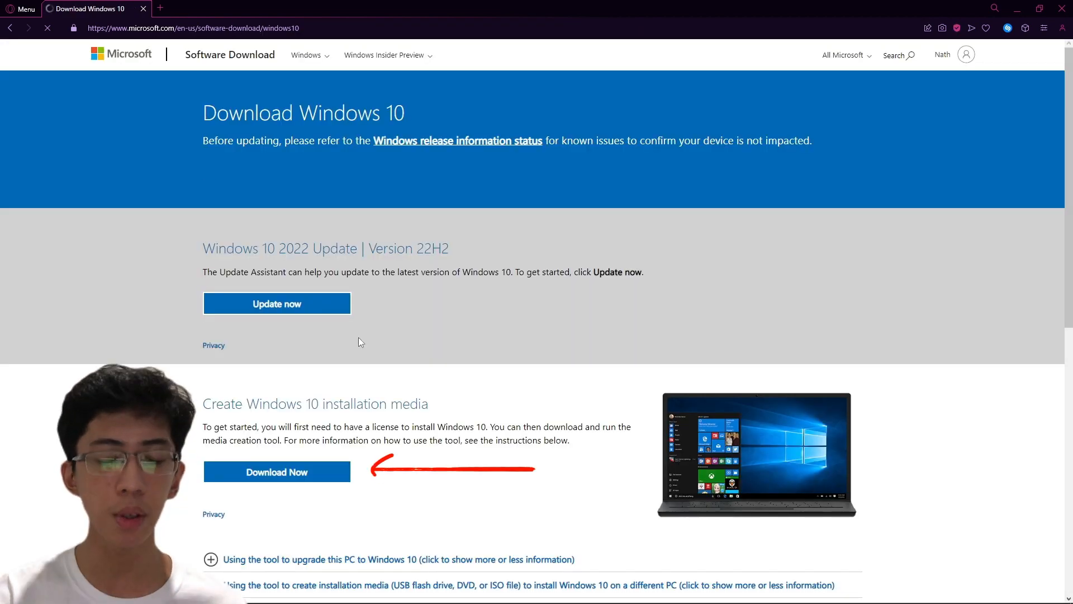
Save MediaCreationTool22H2.exe and show it in the Downloads folder.
{"action": "left_click", "coordinate": [250, 474]}
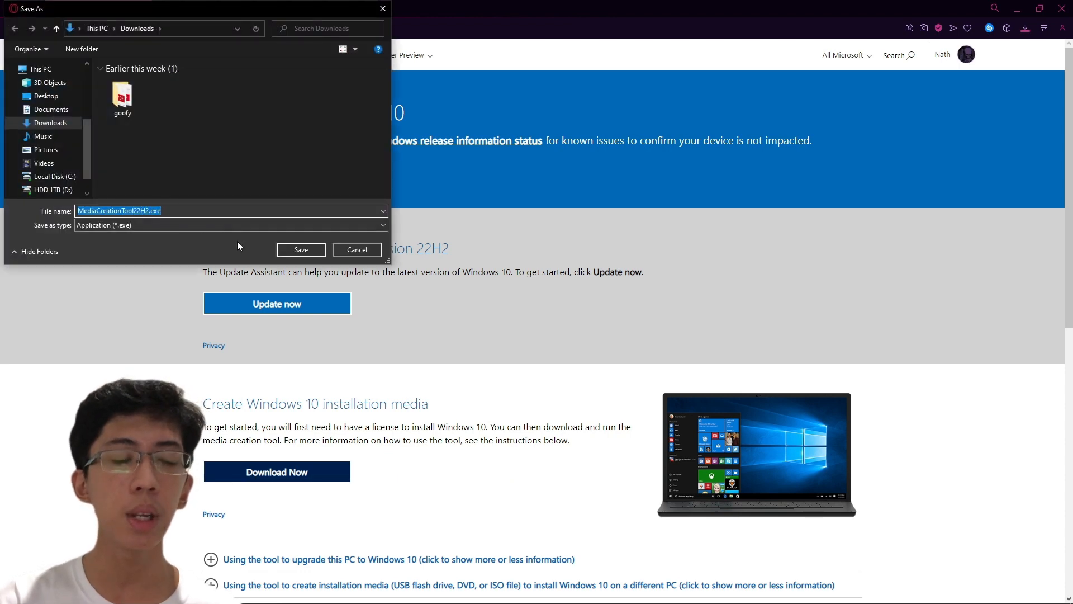
{"action": "left_click", "coordinate": [308, 254]}
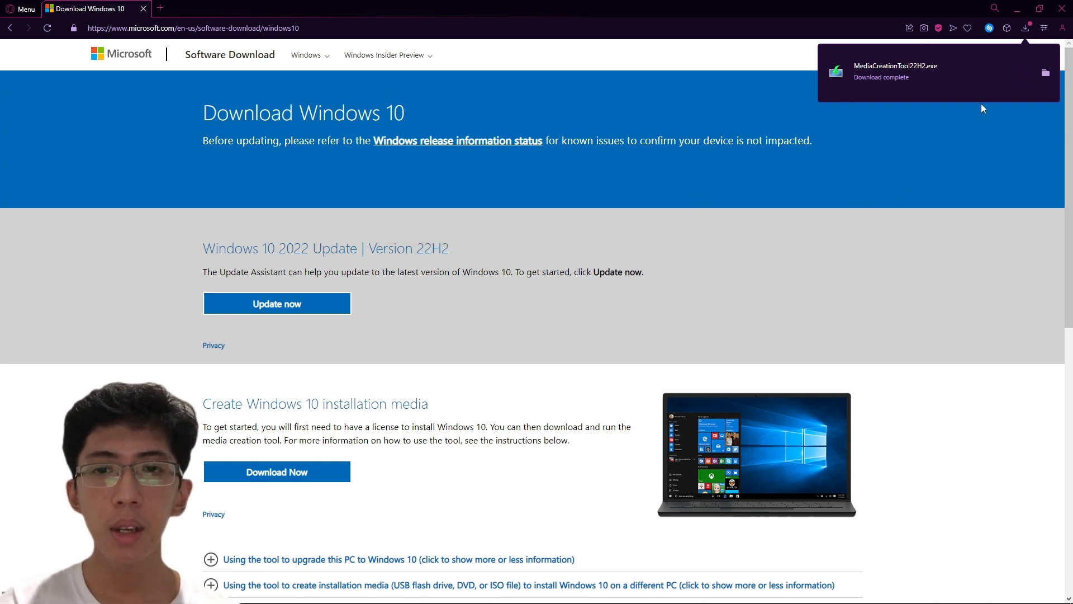
{"action": "left_click", "coordinate": [1046, 74]}
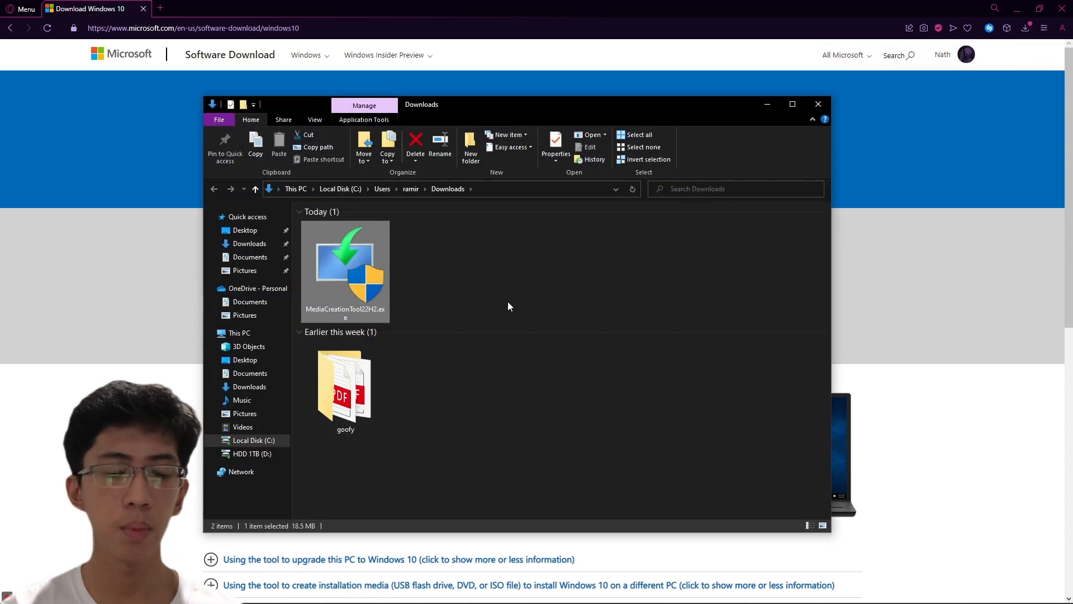
{"action": "left_click", "coordinate": [508, 306]}
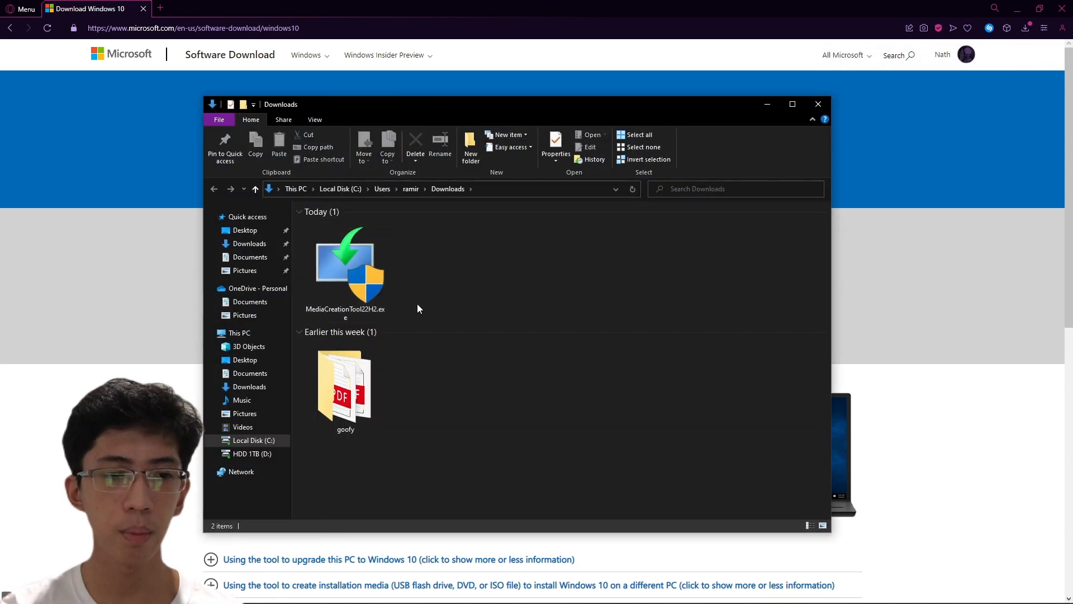
Run MediaCreationTool22H2.exe with admin approval, close the Downloads window, and accept the license terms.
{"action": "double_click", "coordinate": [352, 302]}
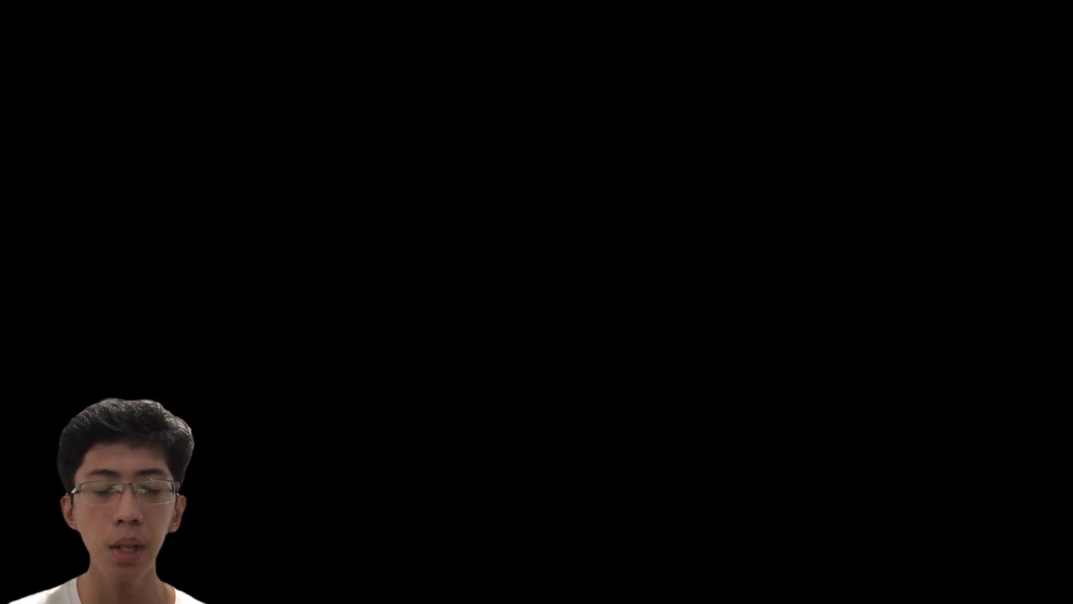
{"action": "left_click", "coordinate": [455, 358]}
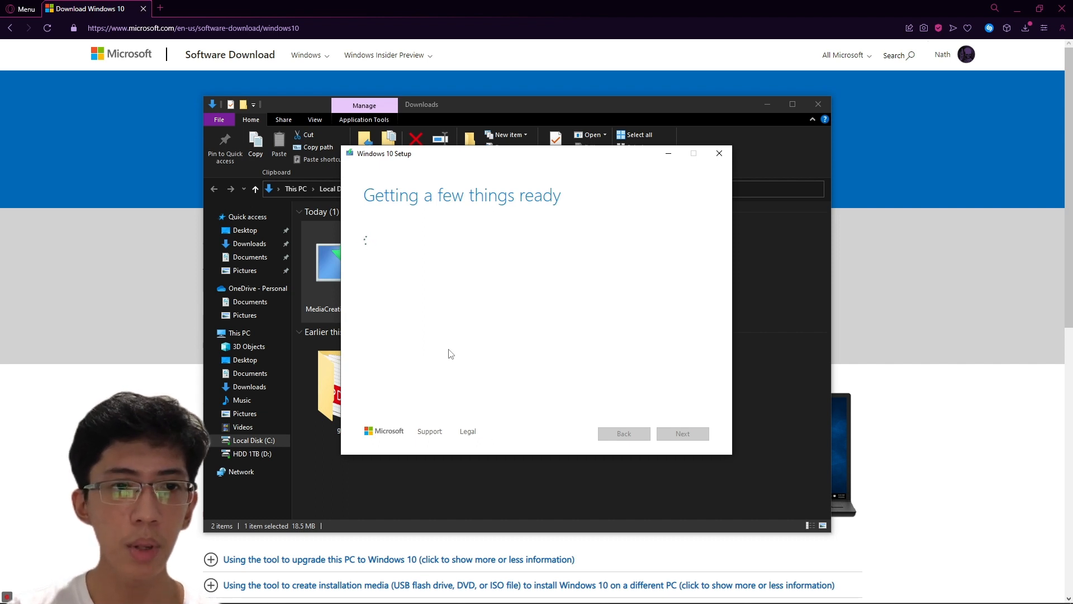
{"action": "left_click", "coordinate": [818, 104]}
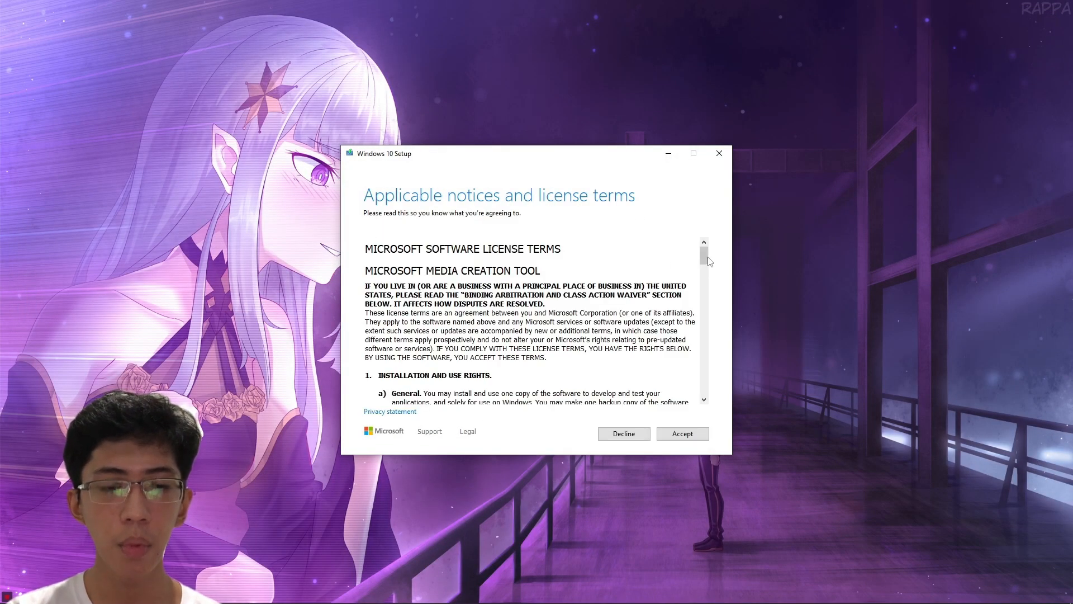
{"action": "left_click_drag", "start_coordinate": [709, 260], "coordinate": [706, 389]}
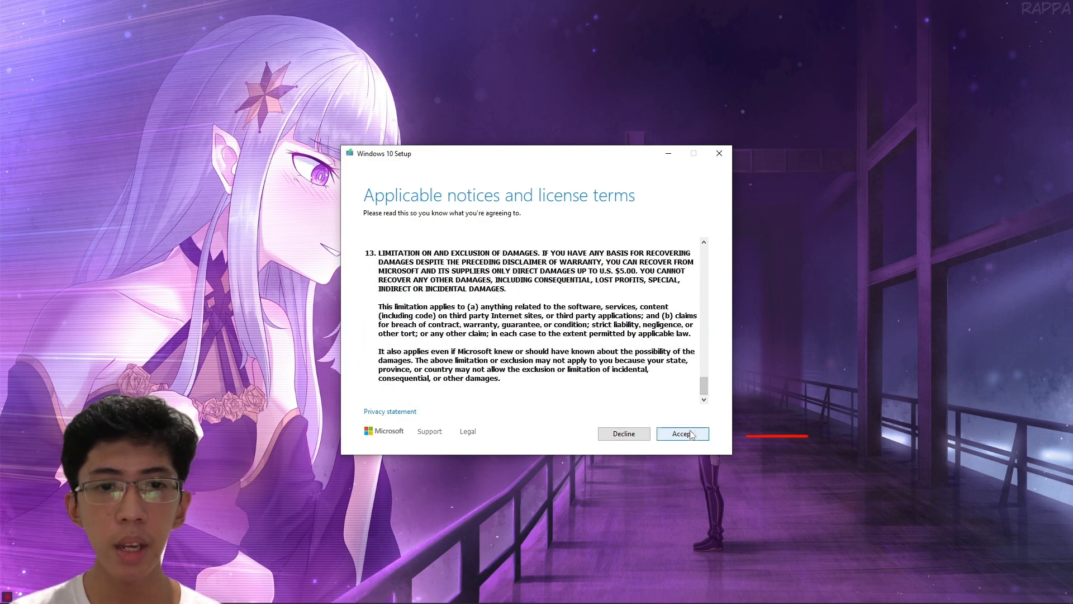
{"action": "left_click", "coordinate": [691, 434]}
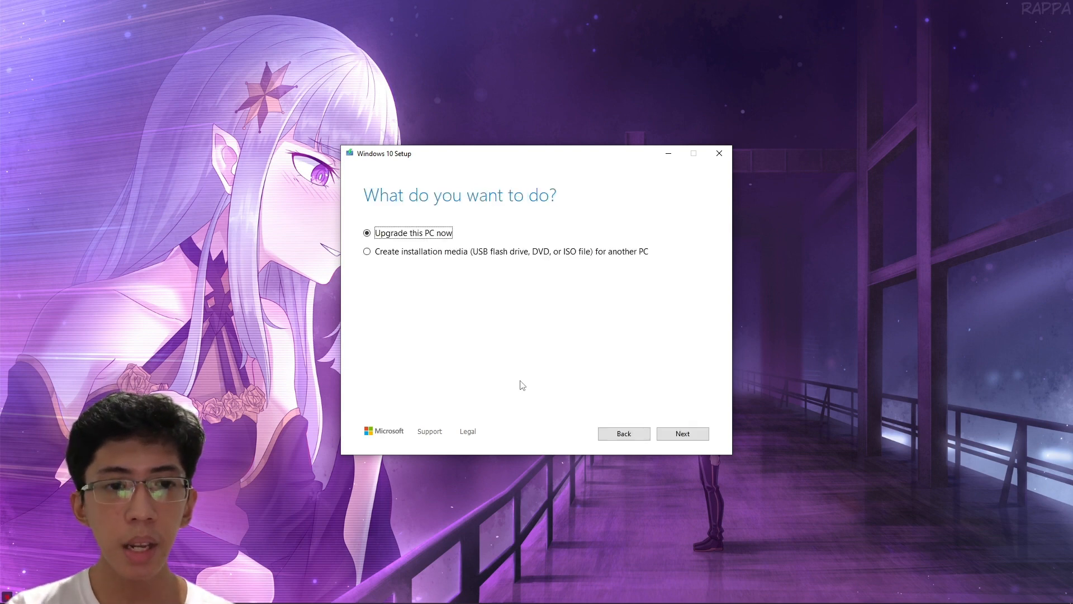
Choose to create installation media for another PC with the recommended language, edition and architecture.
{"action": "left_click", "coordinate": [377, 252]}
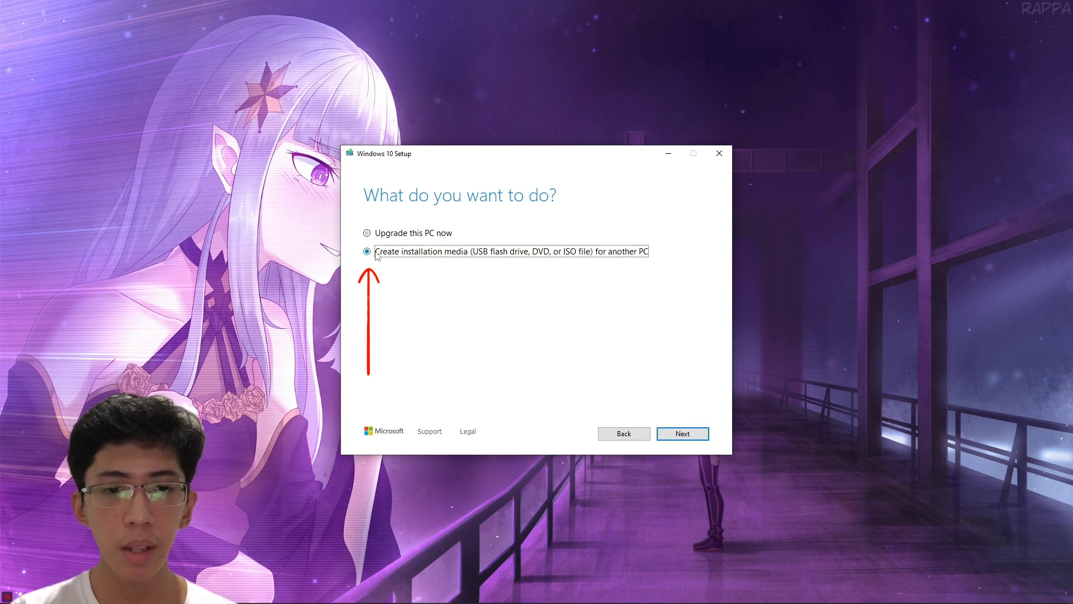
{"action": "left_click", "coordinate": [673, 435]}
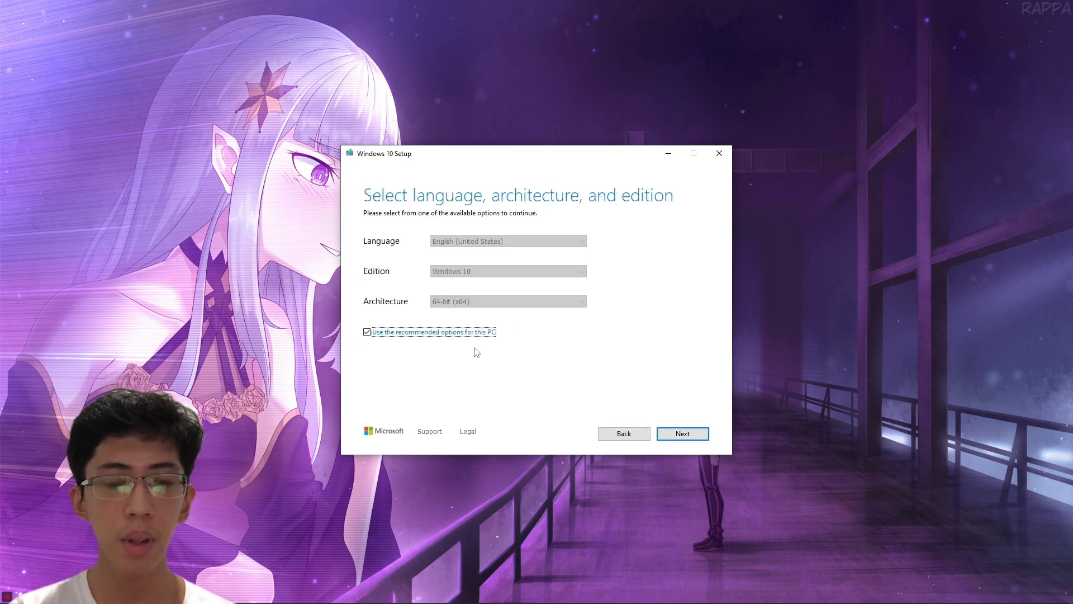
{"action": "left_click", "coordinate": [680, 434]}
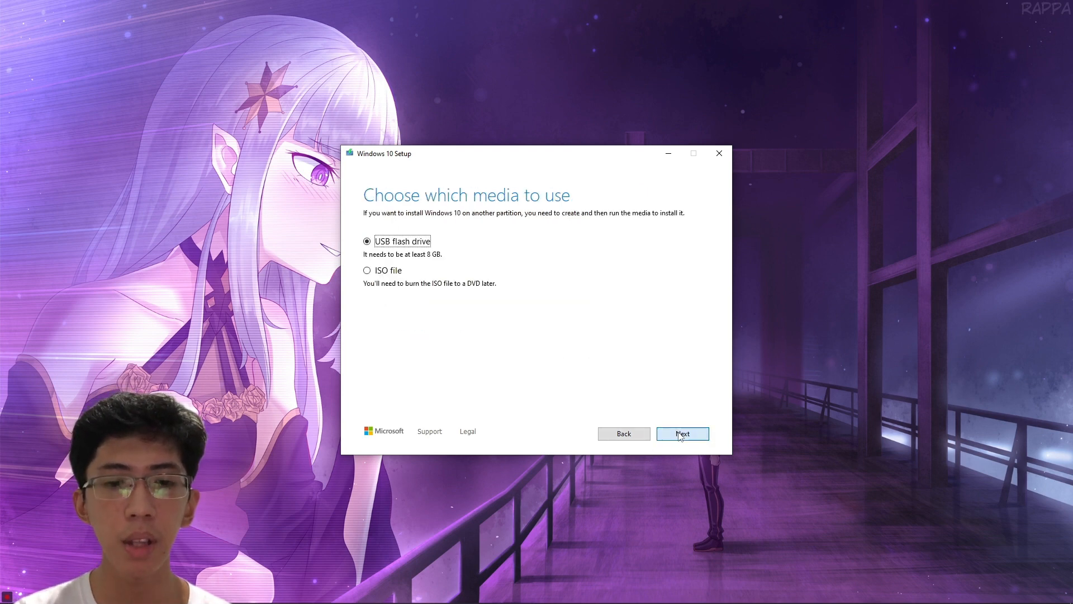
Select ISO file as the media and save it as Windows.iso in Downloads.
{"action": "left_click", "coordinate": [367, 271]}
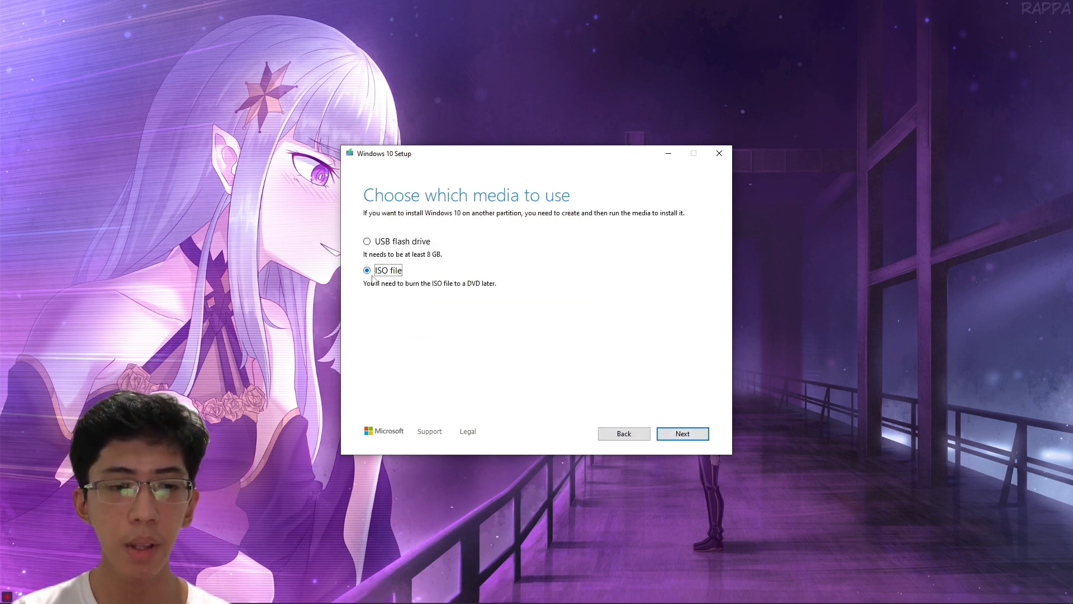
{"action": "left_click", "coordinate": [683, 434]}
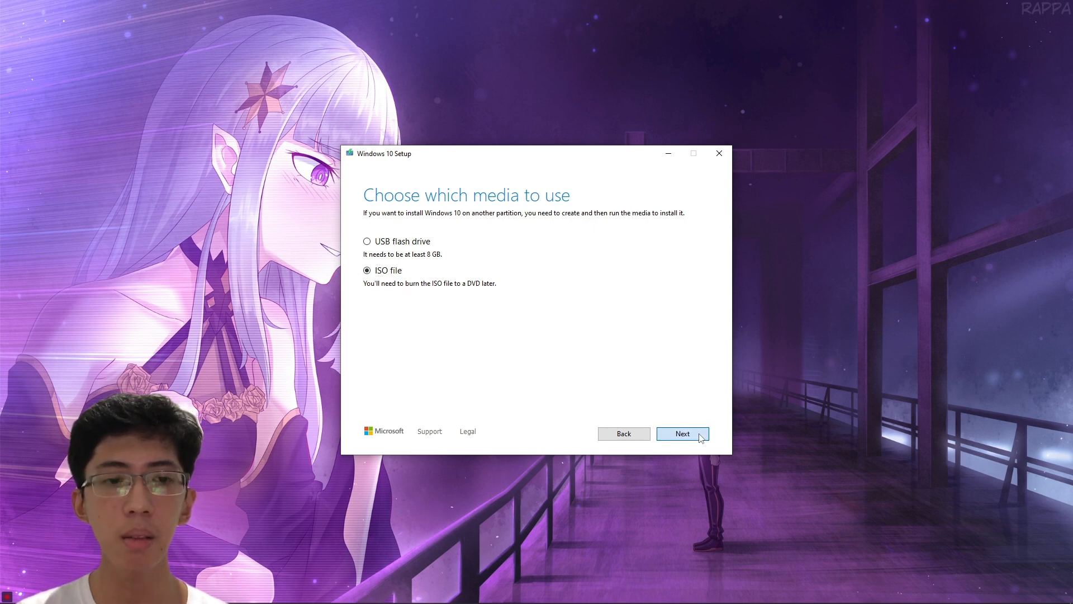
{"action": "scroll", "coordinate": [391, 347], "scroll_direction": "down", "scroll_amount": 2}
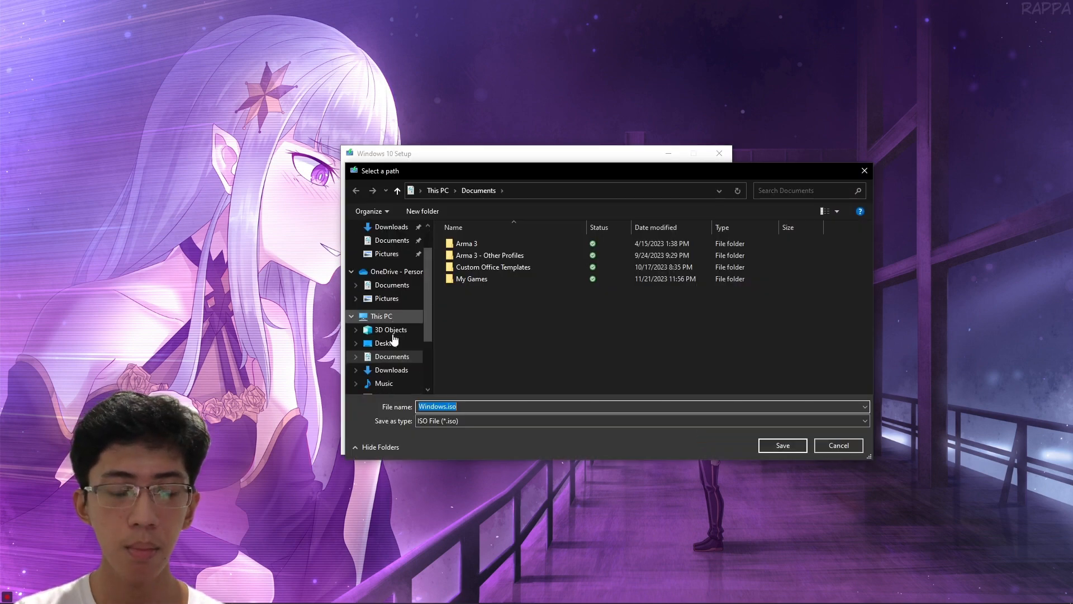
{"action": "left_click", "coordinate": [391, 357]}
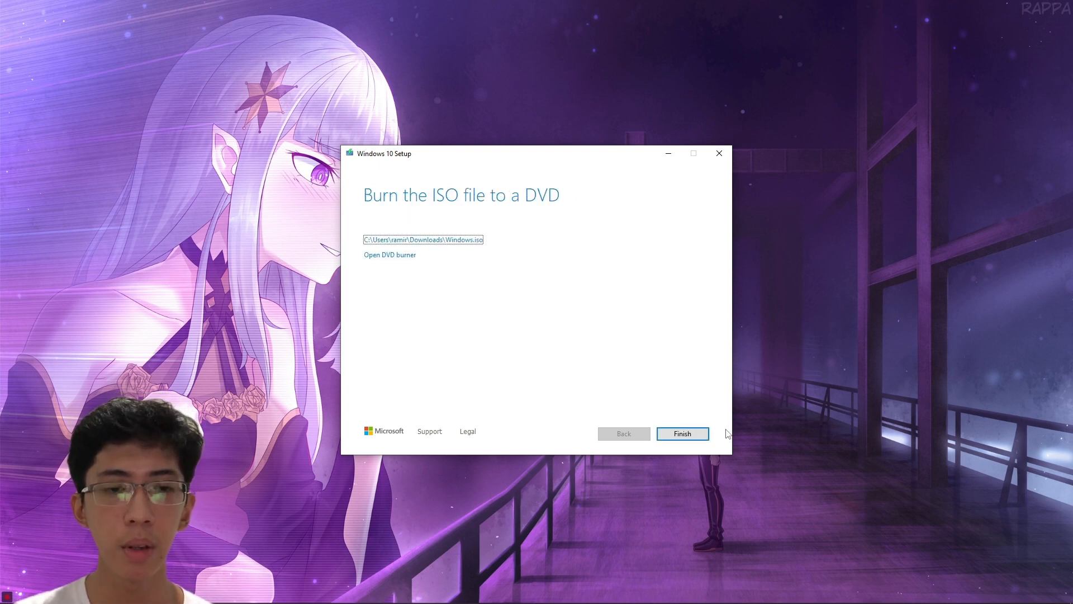
Finish the Media Creation Tool on the Burn the ISO file to a DVD page.
{"action": "left_click", "coordinate": [686, 439]}
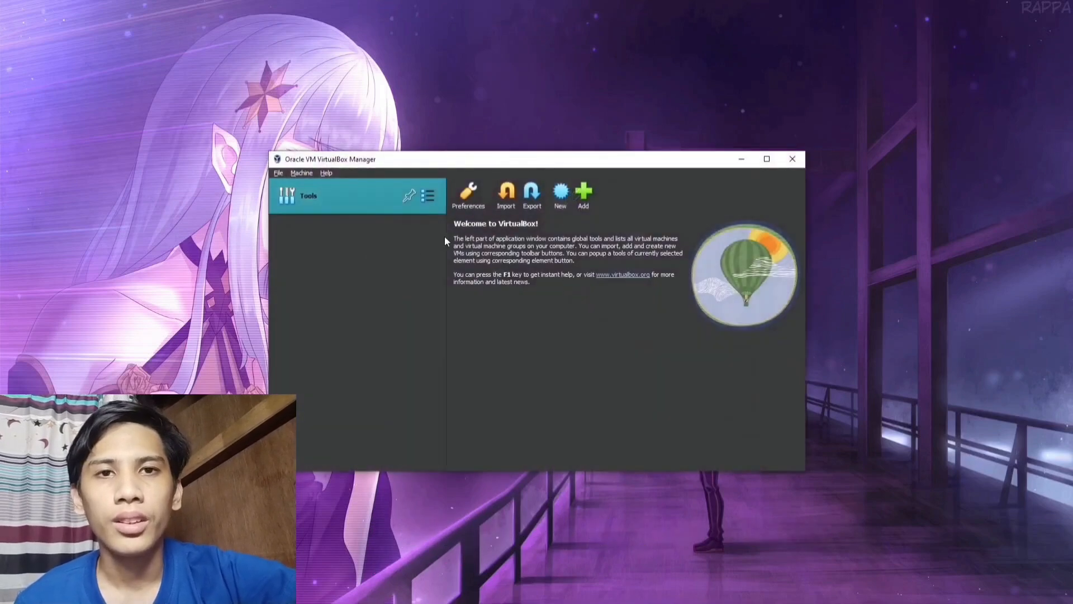
Start a new VM named Sample in folder D:\ with version Windows 10 (64-bit).
{"action": "left_click", "coordinate": [560, 196]}
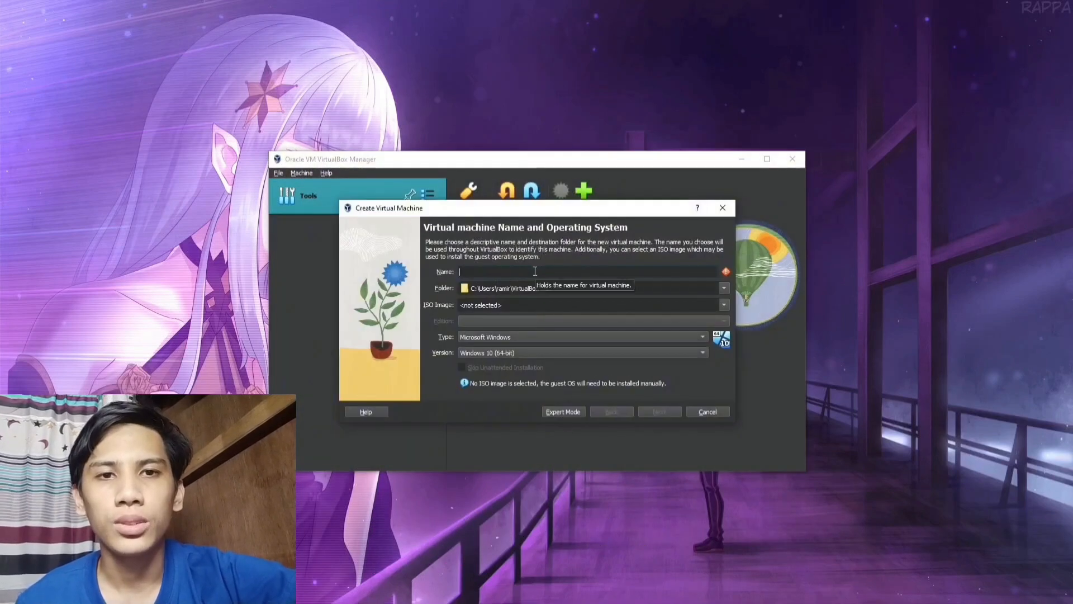
{"action": "type", "text": "Sample"}
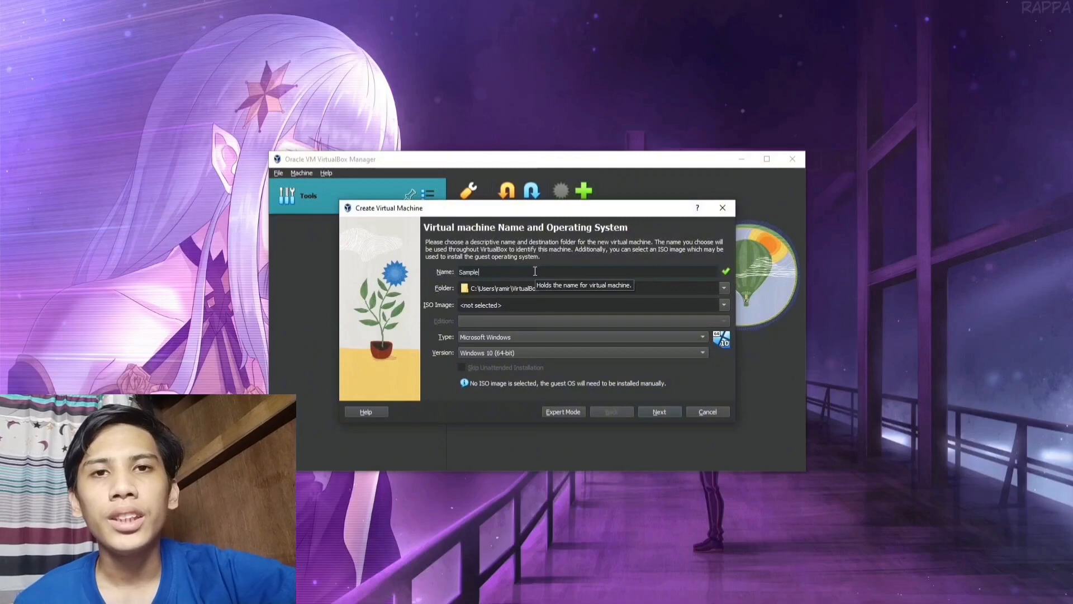
{"action": "left_click", "coordinate": [722, 289]}
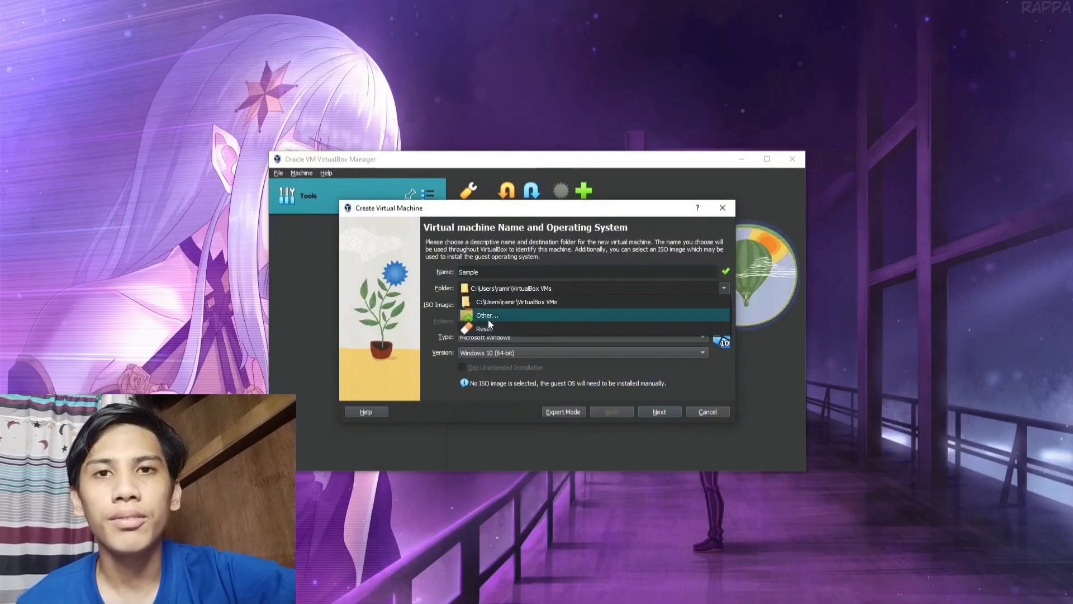
{"action": "left_click", "coordinate": [487, 316]}
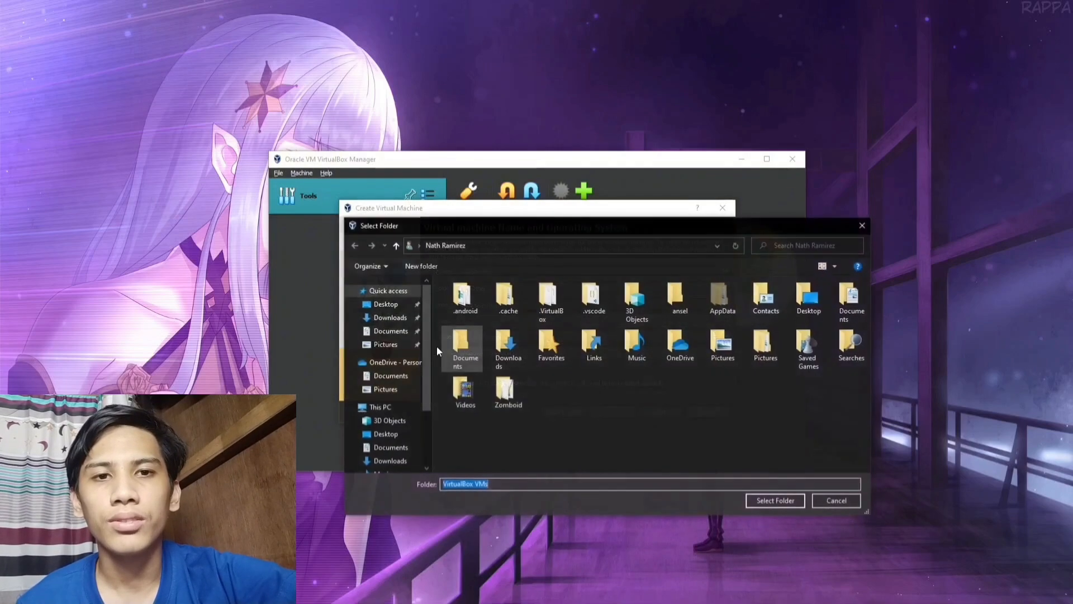
{"action": "scroll", "coordinate": [415, 408], "scroll_direction": "down", "scroll_amount": 1}
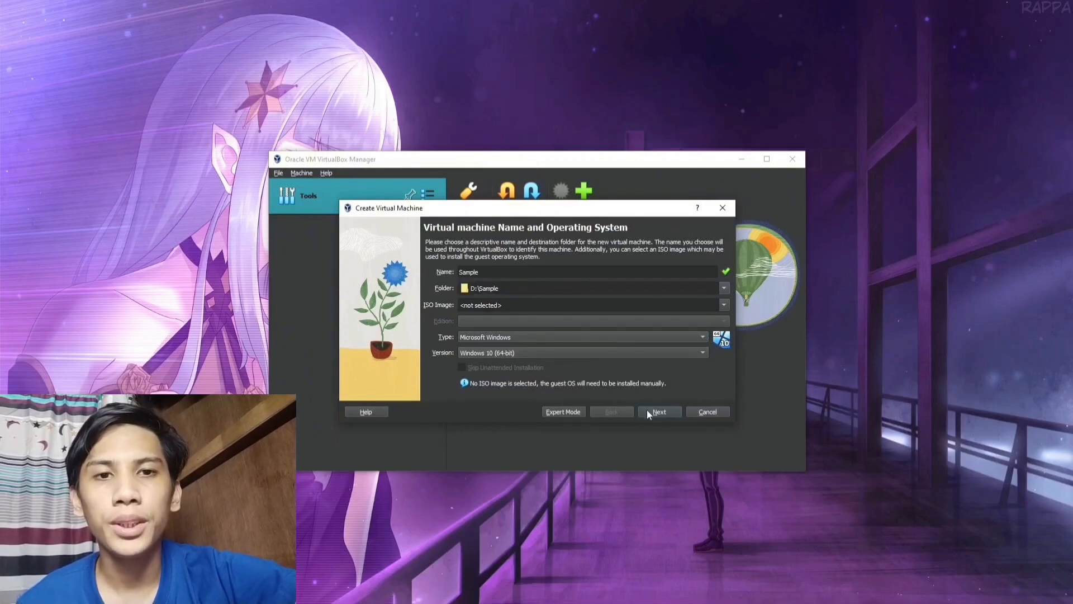
{"action": "left_click", "coordinate": [566, 356]}
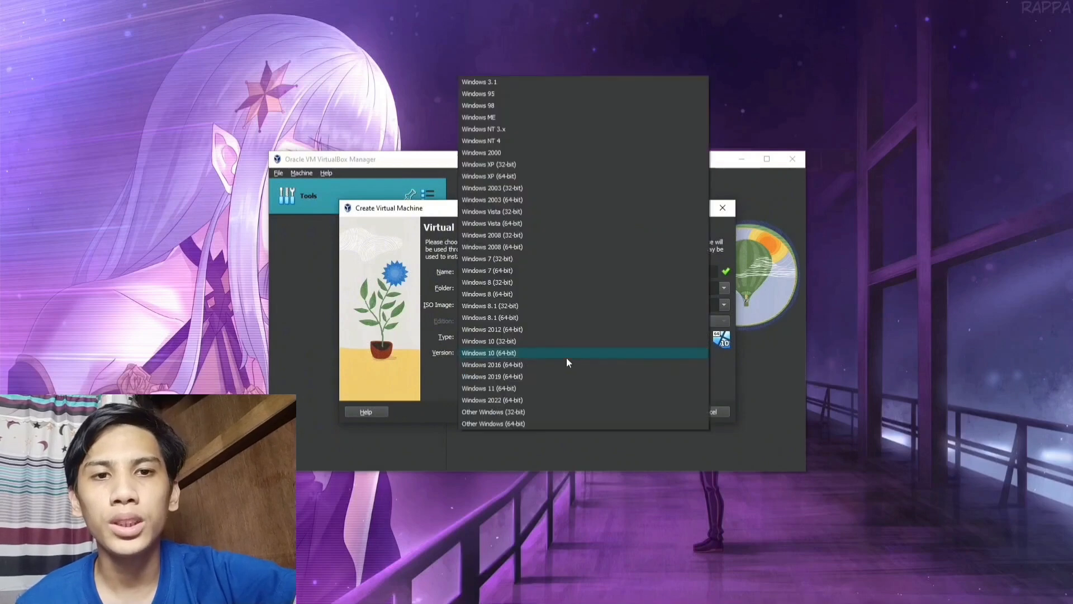
{"action": "left_click", "coordinate": [727, 371]}
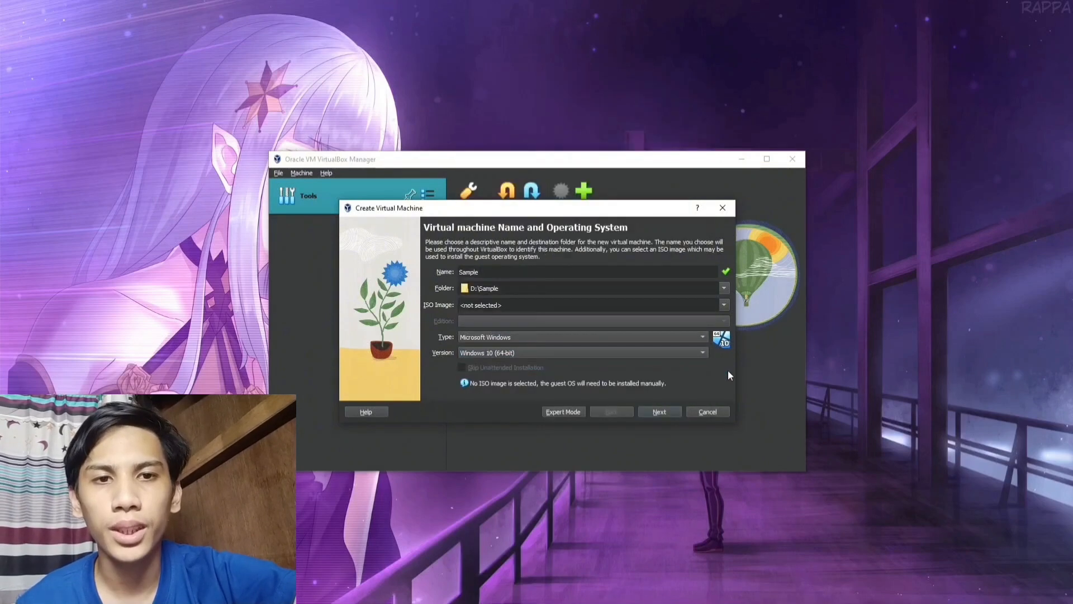
Keep 2048 MB memory and a 50 GB virtual disk, and create the machine.
{"action": "left_click", "coordinate": [660, 412]}
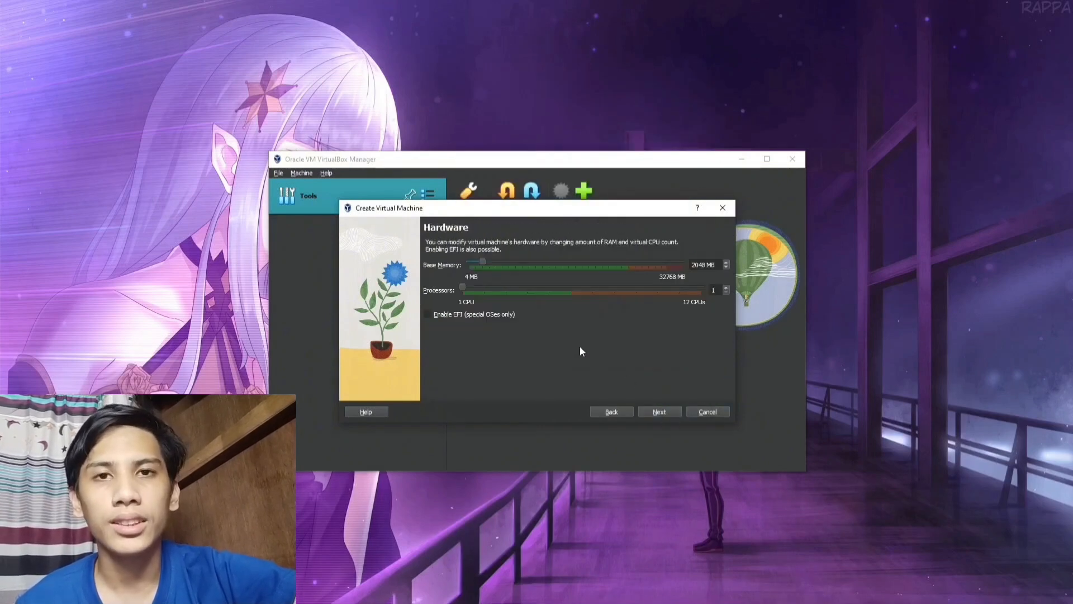
{"action": "left_click", "coordinate": [656, 413]}
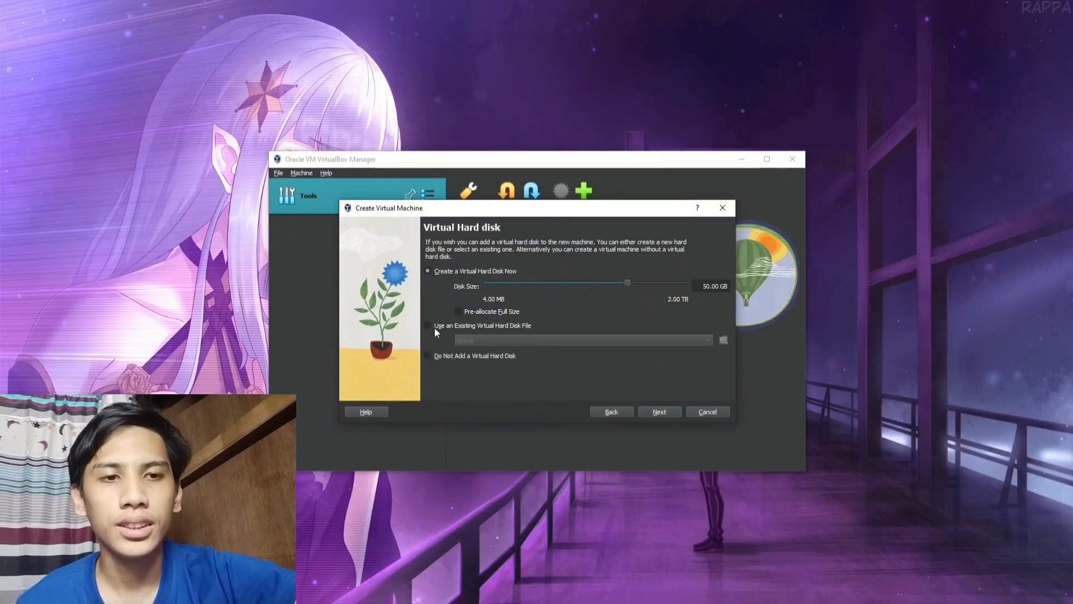
{"action": "left_click", "coordinate": [660, 410]}
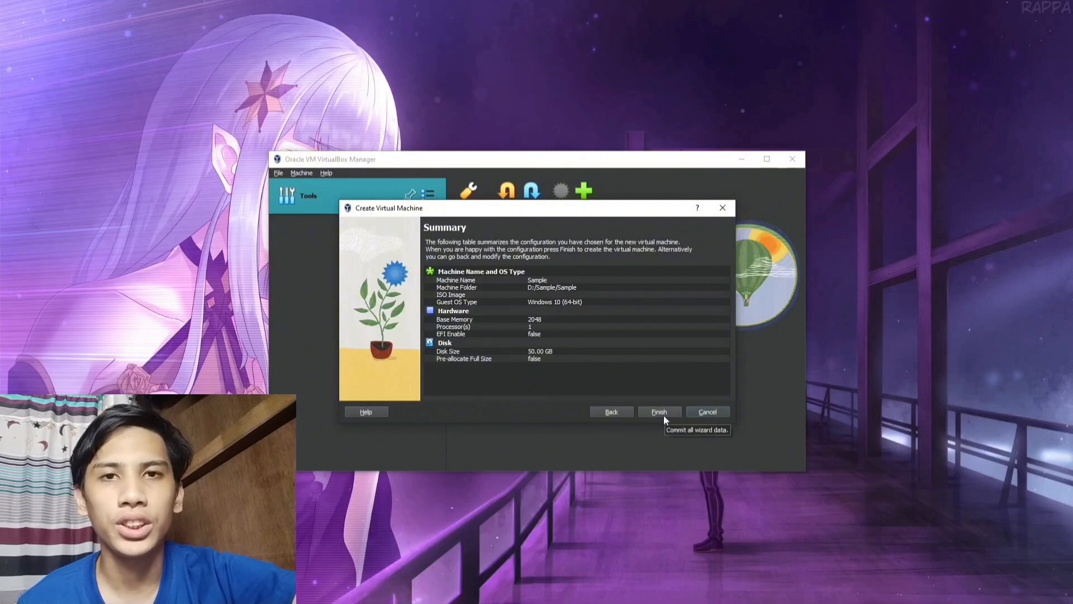
{"action": "left_click", "coordinate": [664, 415]}
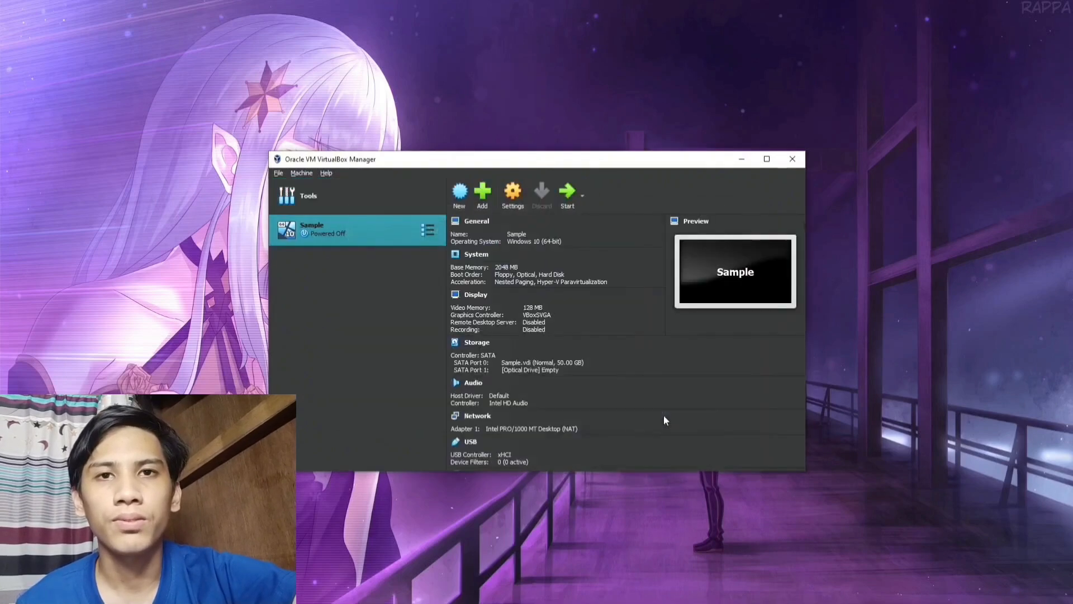
Start Sample, mount Windows.iso as its boot DVD, and retry booting.
{"action": "double_click", "coordinate": [390, 240]}
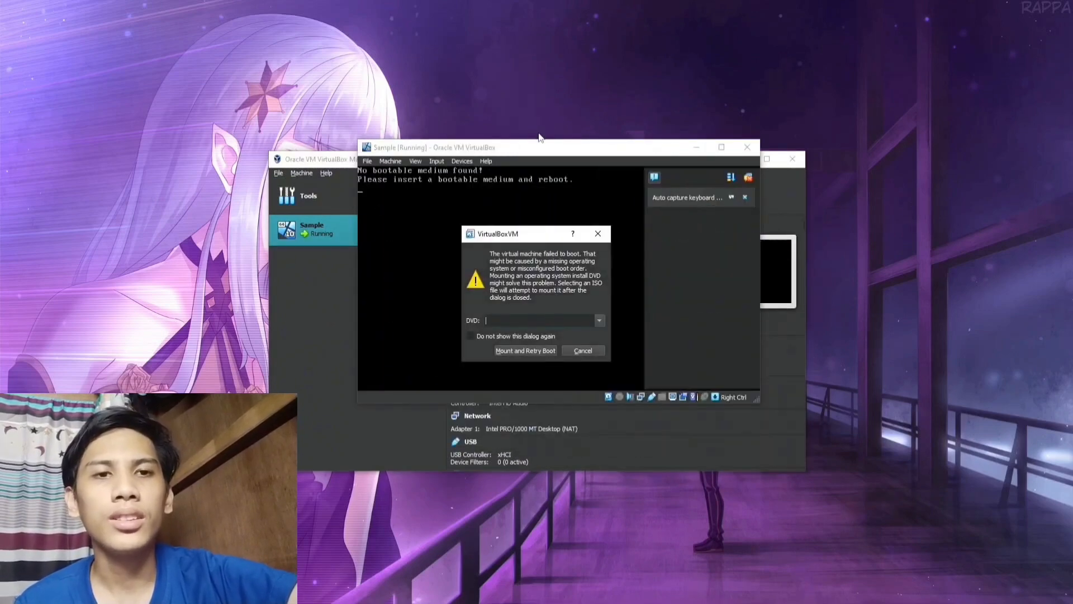
{"action": "left_click", "coordinate": [599, 319]}
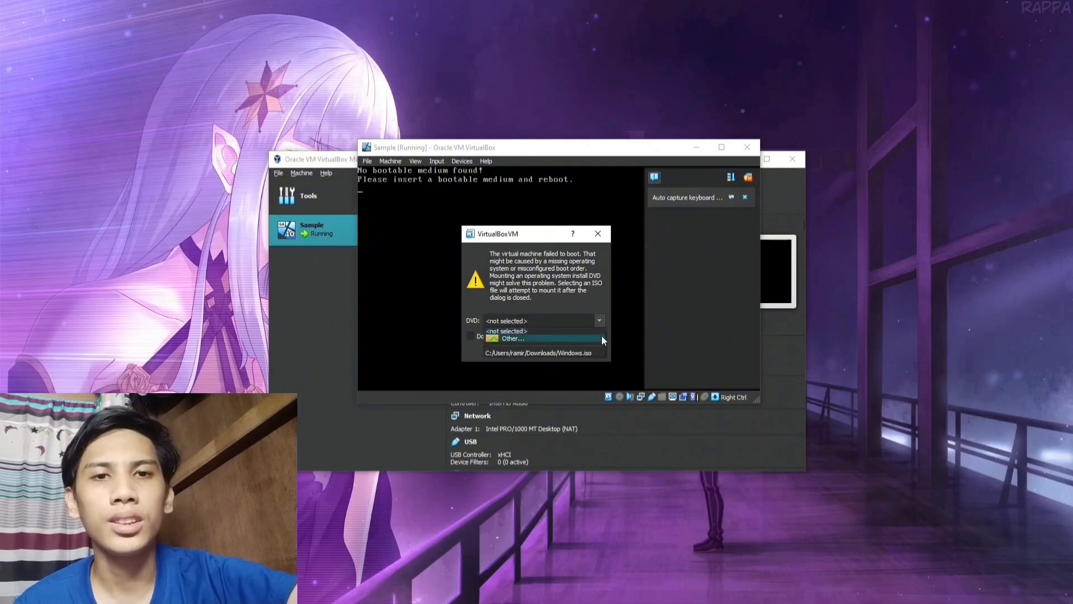
{"action": "left_click", "coordinate": [597, 339]}
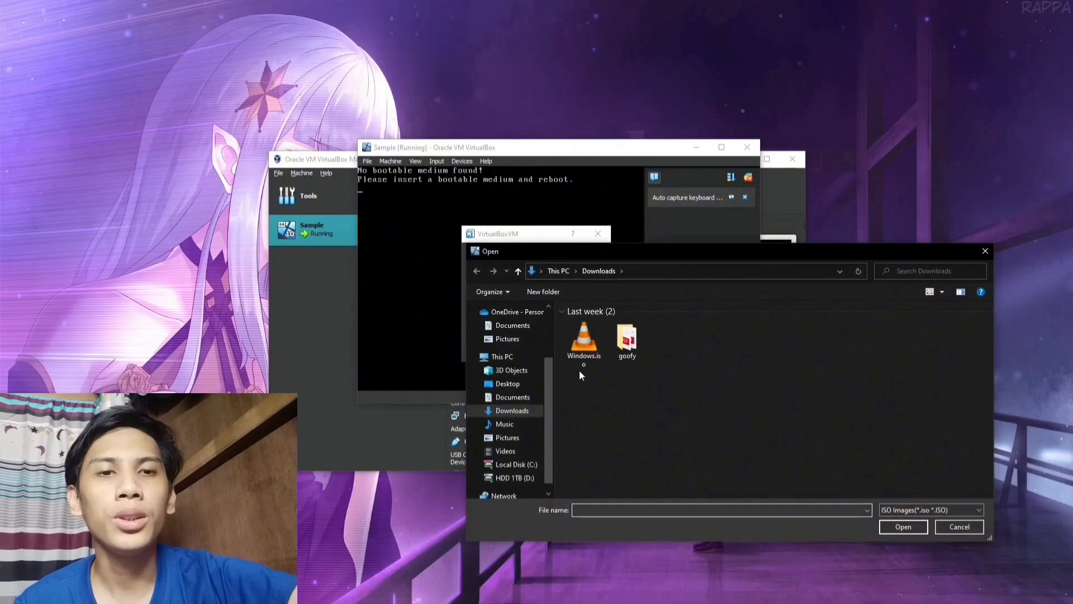
{"action": "double_click", "coordinate": [582, 363]}
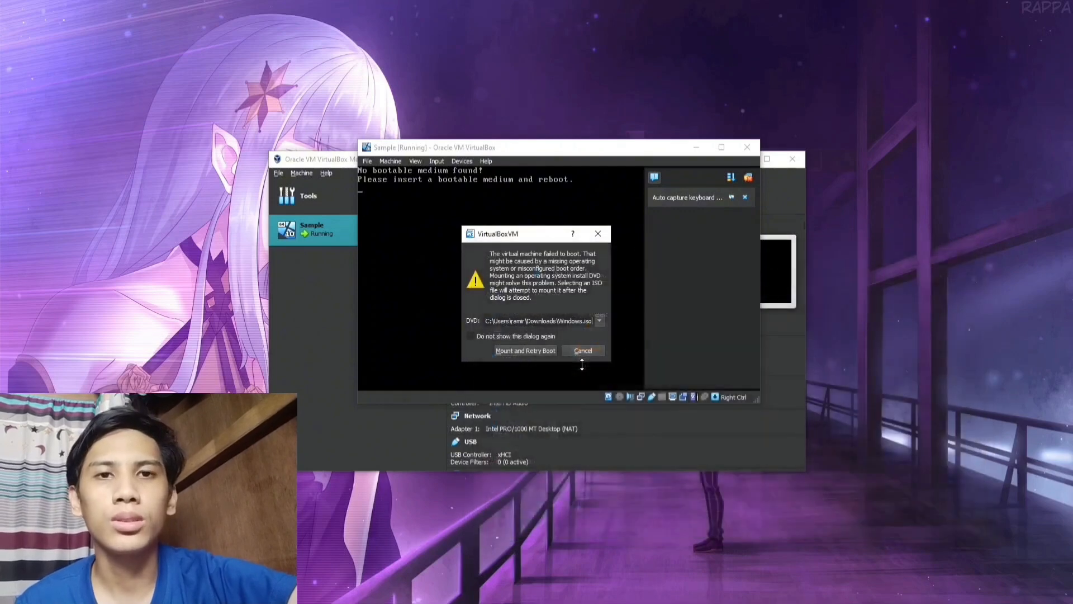
{"action": "left_click", "coordinate": [537, 350]}
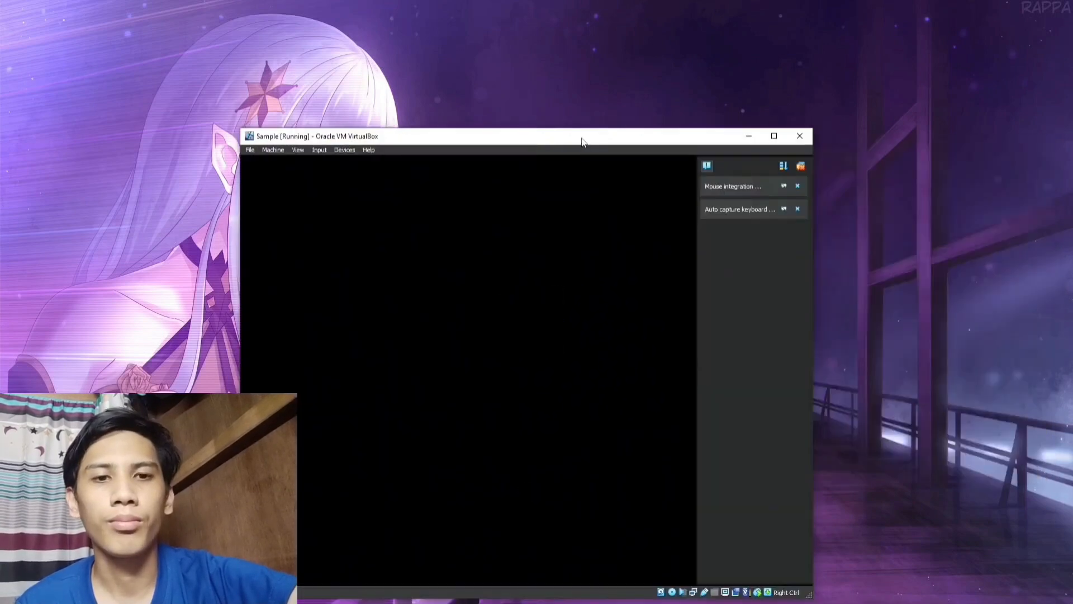
Begin installing Windows in the Sample VM without entering a product key.
{"action": "left_click_drag", "start_coordinate": [581, 141], "coordinate": [582, 74]}
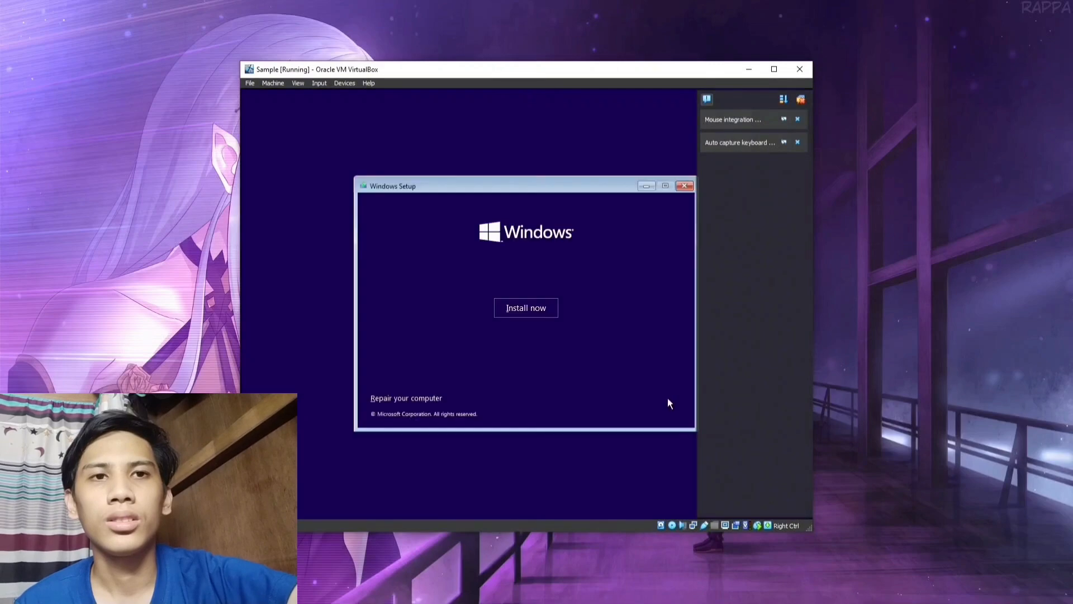
{"action": "left_click", "coordinate": [539, 308]}
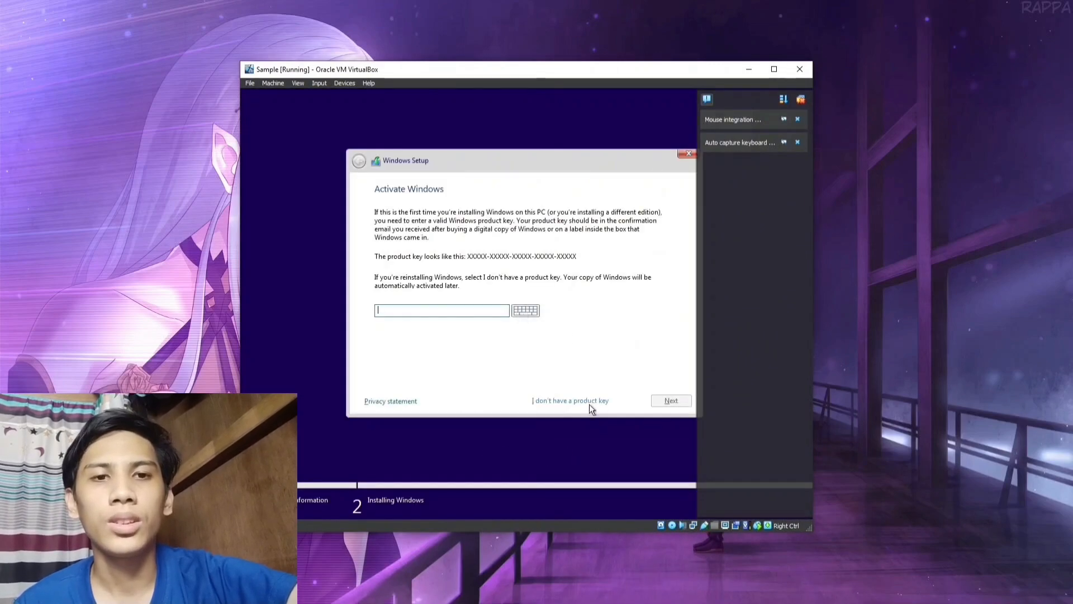
{"action": "left_click", "coordinate": [588, 401]}
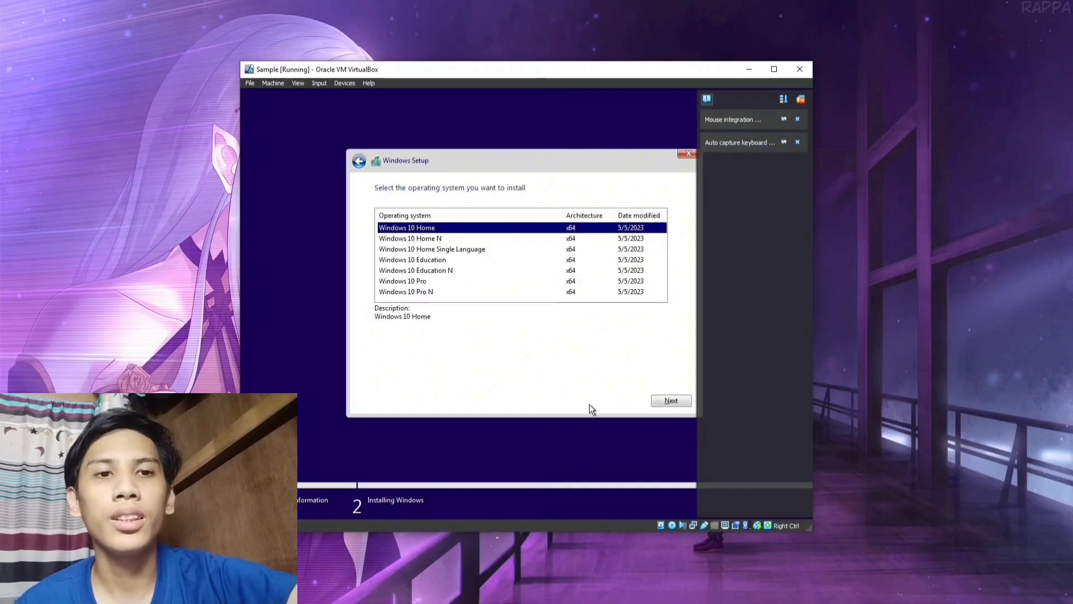
Choose Windows 10 Home and accept the license terms.
{"action": "left_click", "coordinate": [671, 403]}
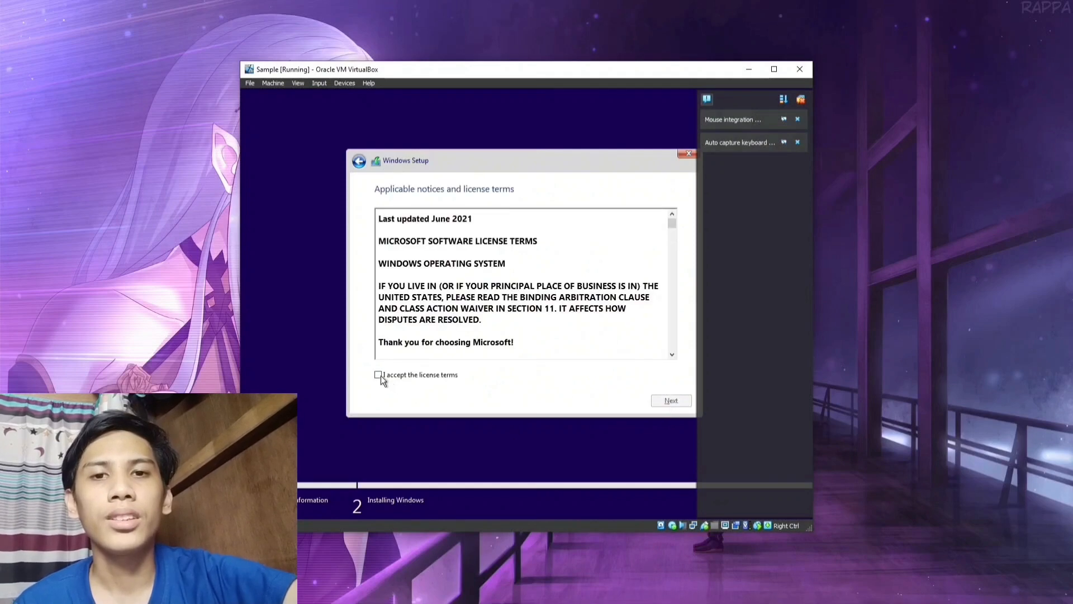
{"action": "left_click", "coordinate": [380, 375]}
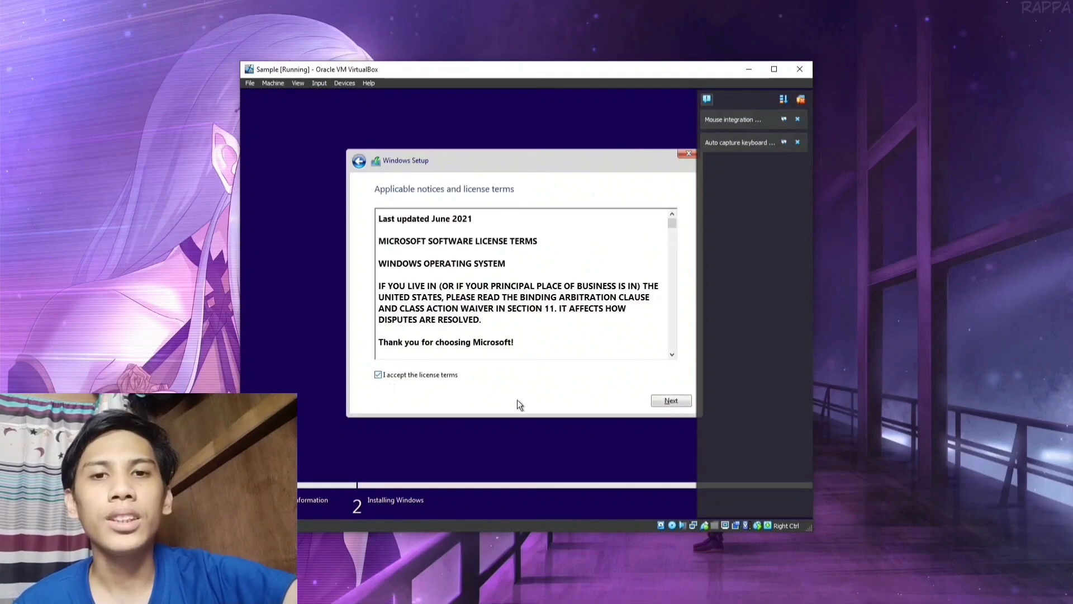
{"action": "left_click", "coordinate": [671, 402]}
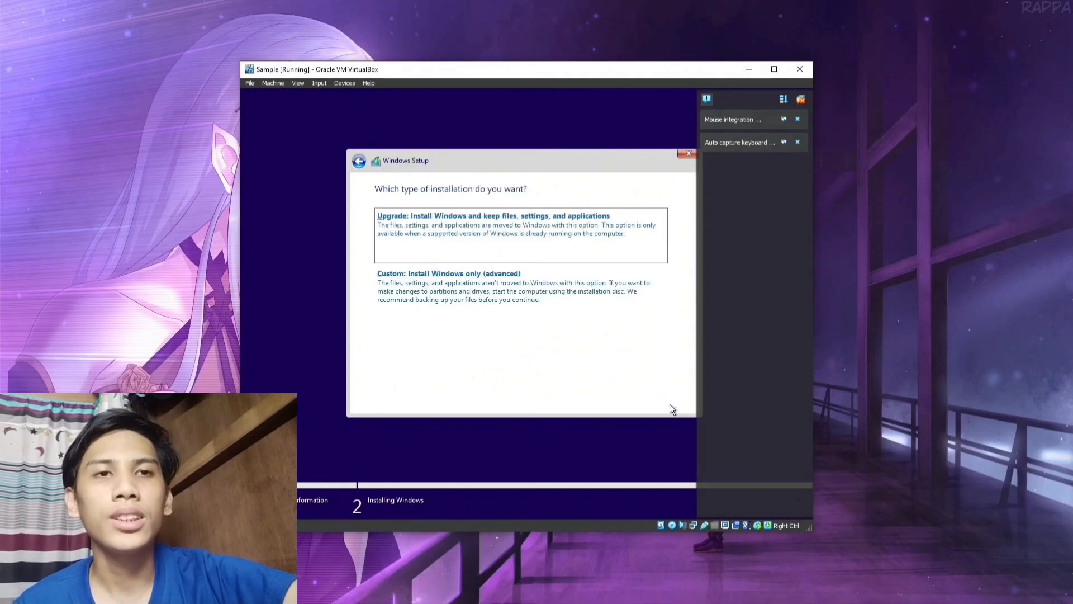
Choose a custom Windows-only install onto Drive 0's 50 GB unallocated space.
{"action": "left_click", "coordinate": [485, 296]}
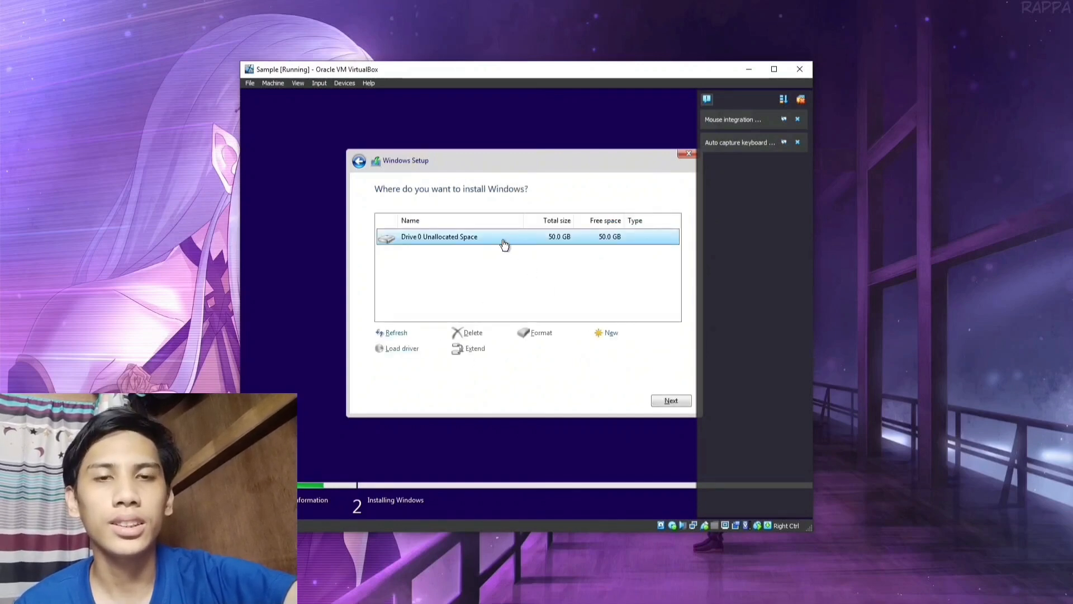
{"action": "left_click", "coordinate": [673, 400]}
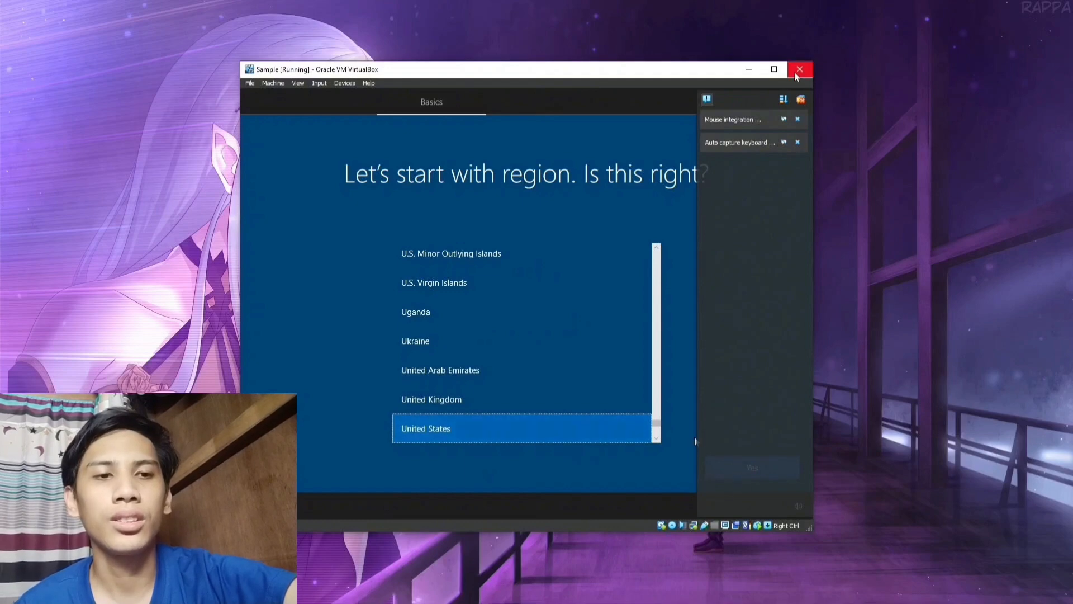
Enlarge the VirtualBox VM window to fill the screen.
{"action": "left_click_drag", "start_coordinate": [813, 155], "coordinate": [906, 166]}
{"action": "left_click_drag", "start_coordinate": [906, 308], "coordinate": [1017, 280]}
{"action": "left_click", "coordinate": [973, 71]}
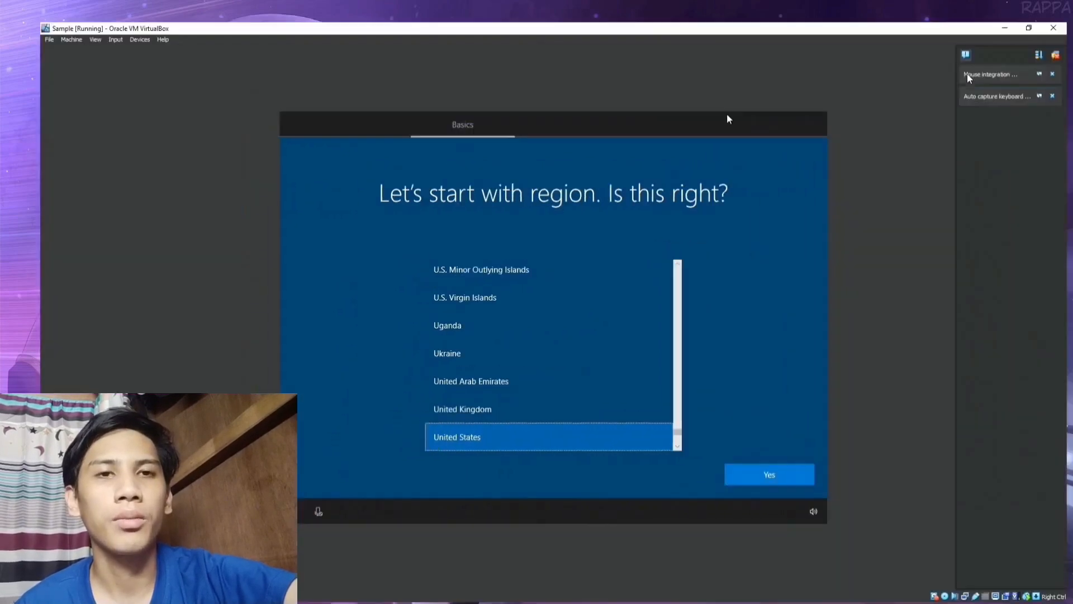
Keep United States region and US keyboard layout, with no second layout.
{"action": "left_click", "coordinate": [732, 478]}
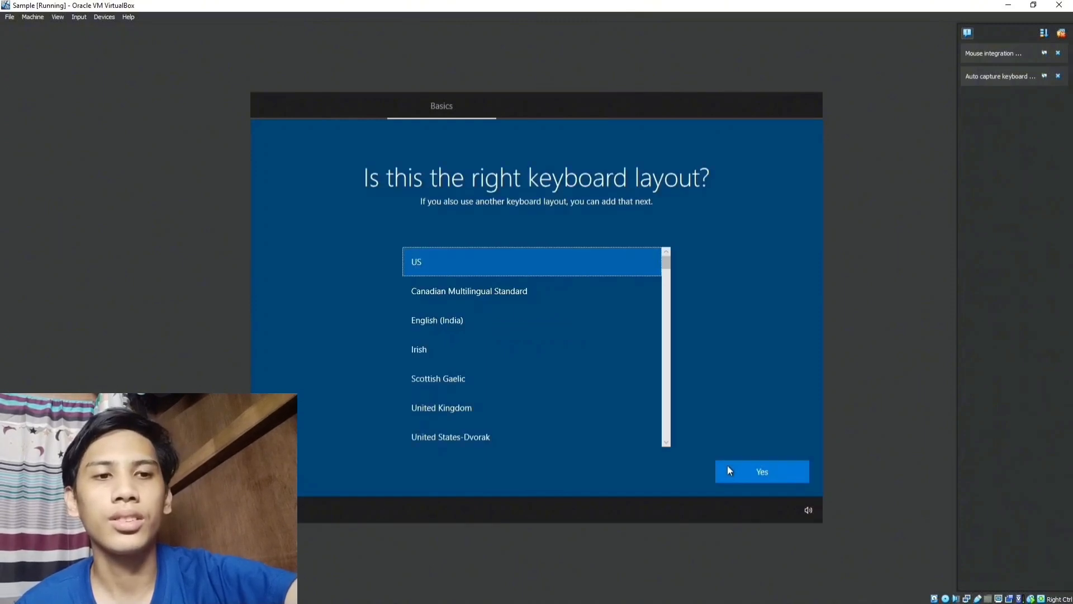
{"action": "left_click", "coordinate": [733, 473]}
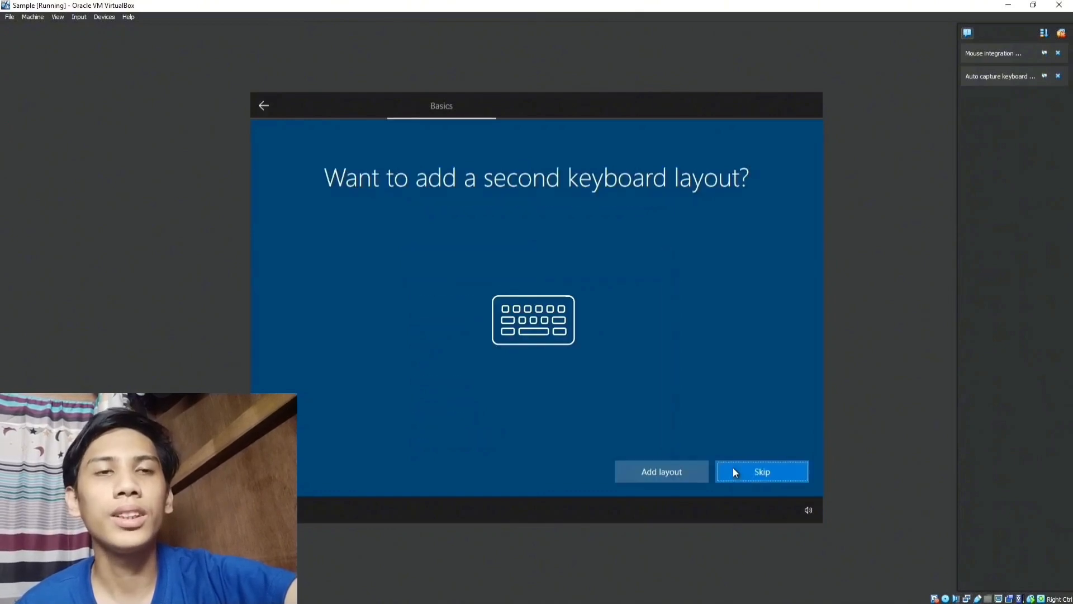
{"action": "left_click", "coordinate": [736, 477]}
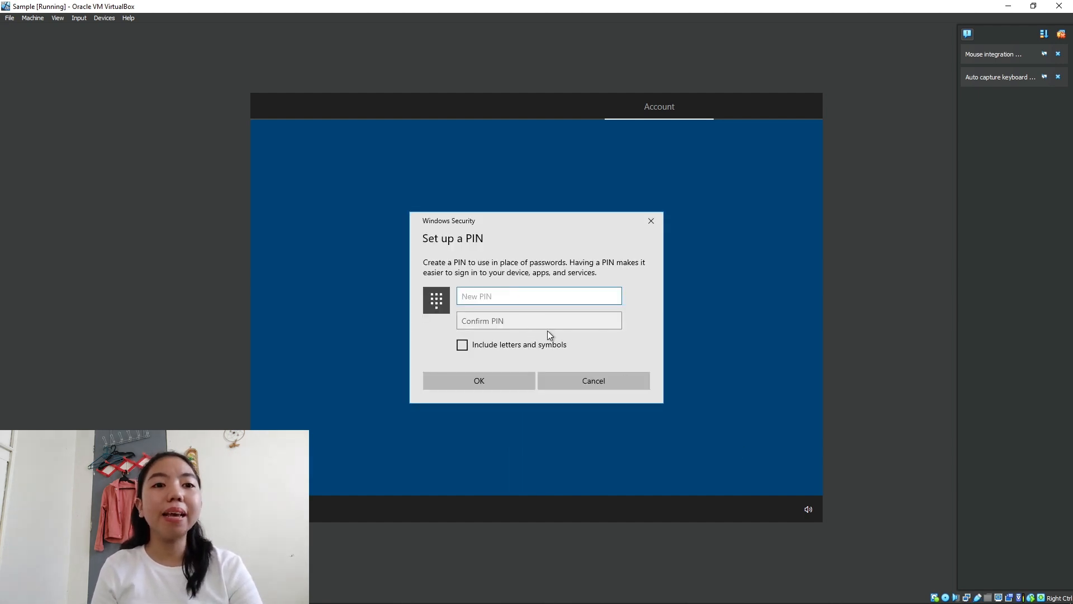
Enter a four-digit PIN in New PIN and Confirm PIN, then confirm it.
{"action": "type", "text": "1234"}
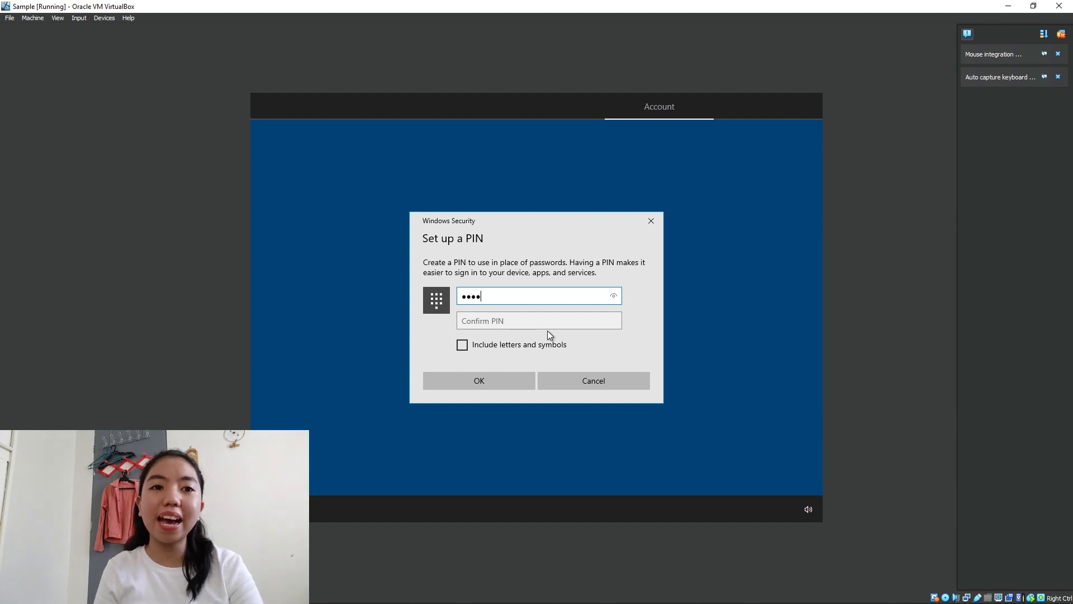
{"action": "key", "text": "Return"}
{"action": "left_click", "coordinate": [541, 327]}
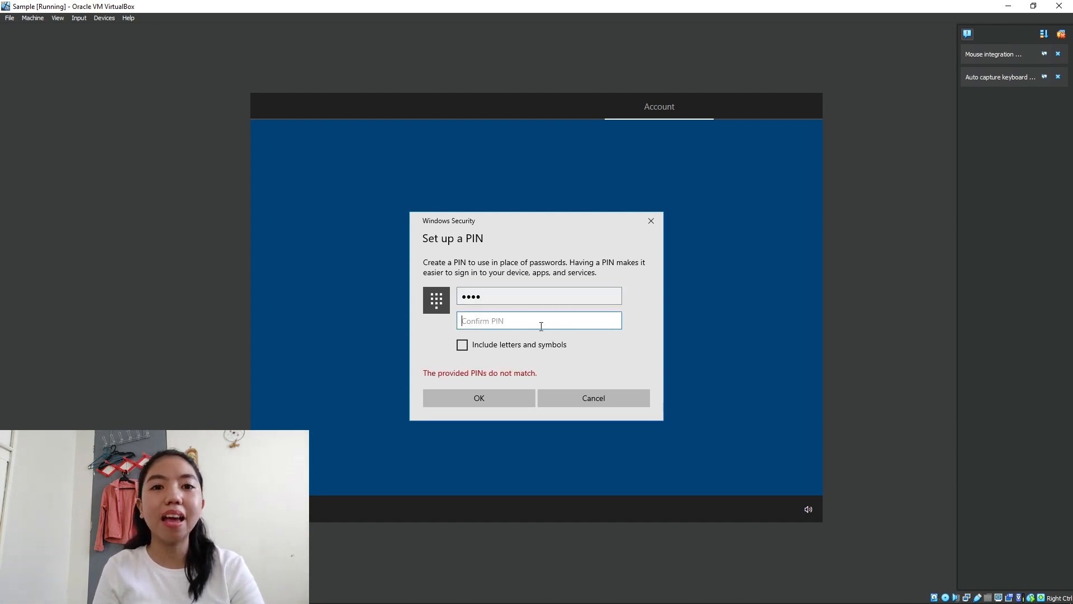
{"action": "type", "text": "1234"}
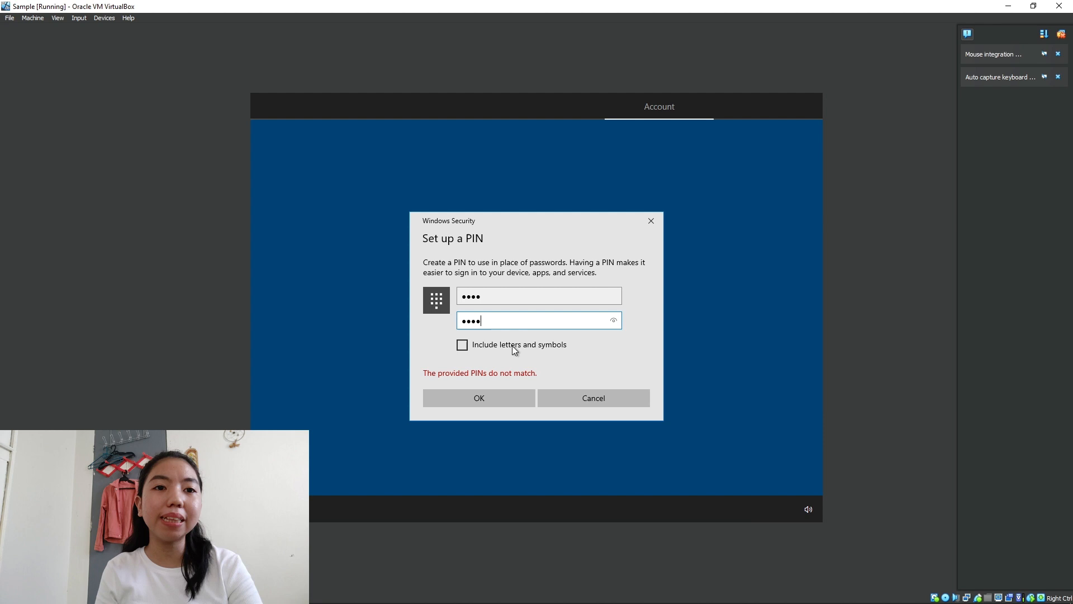
{"action": "left_click", "coordinate": [501, 396]}
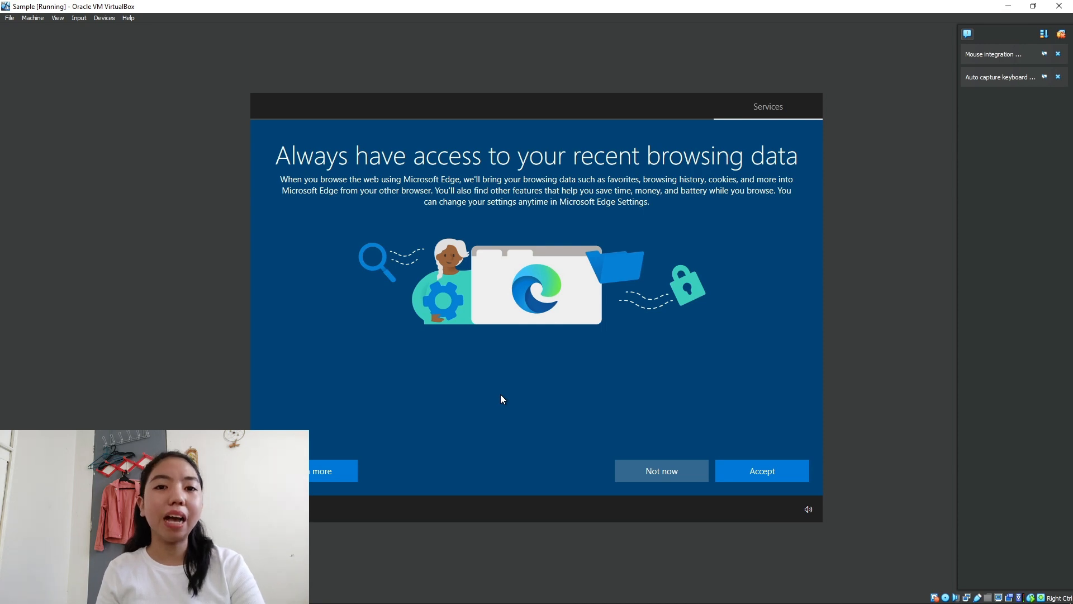
Decline Edge data sync; turn off Find my device and location; diagnostics to Required.
{"action": "left_click", "coordinate": [639, 472]}
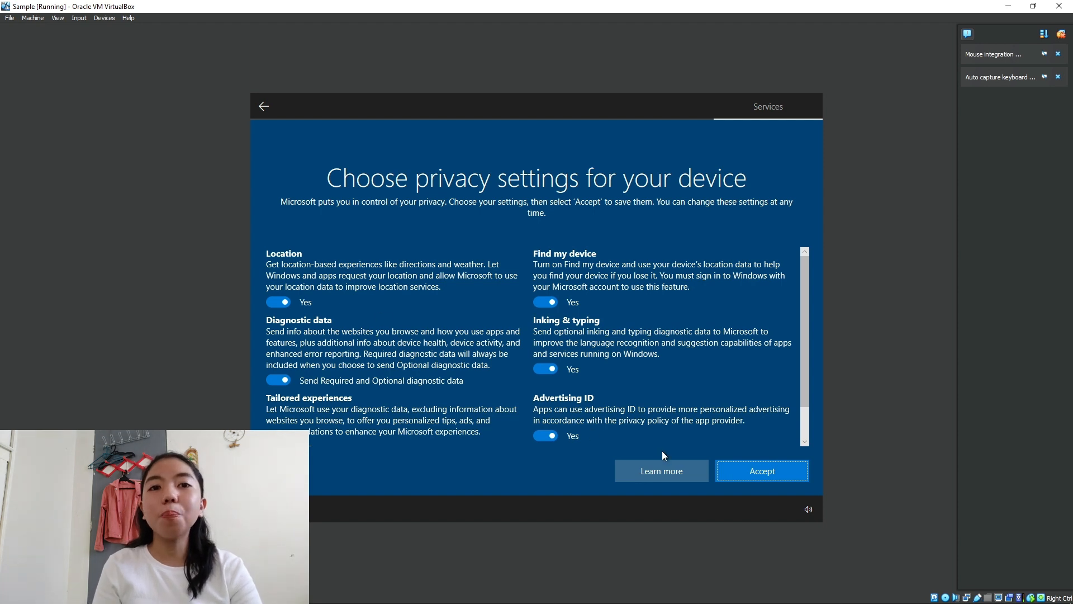
{"action": "scroll", "coordinate": [657, 432], "scroll_direction": "down", "scroll_amount": 1}
{"action": "scroll", "coordinate": [659, 430], "scroll_direction": "up", "scroll_amount": 1}
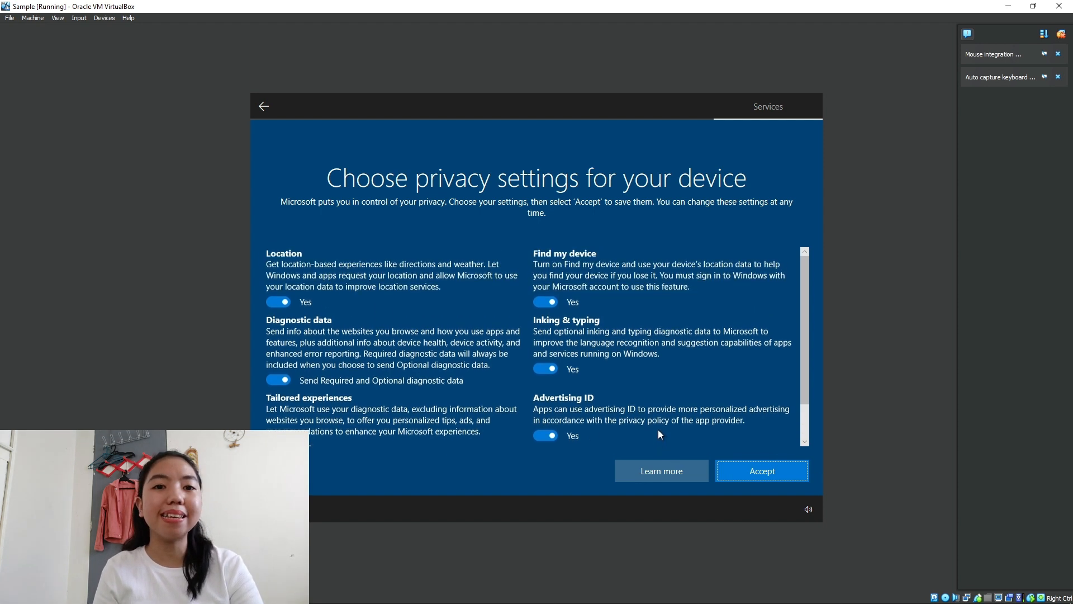
{"action": "left_click", "coordinate": [551, 291]}
{"action": "left_click", "coordinate": [279, 302]}
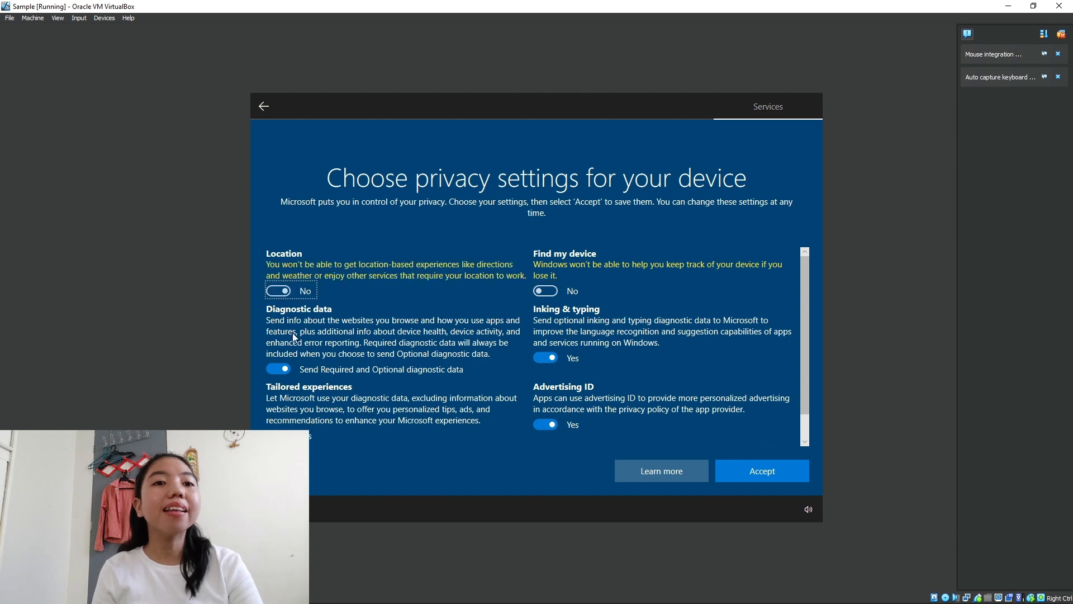
{"action": "left_click", "coordinate": [279, 371]}
Turn off tailored experiences, advertising ID and inking & typing, then accept the privacy settings.
{"action": "scroll", "coordinate": [279, 372], "scroll_direction": "down", "scroll_amount": 1}
{"action": "left_click", "coordinate": [300, 409]}
{"action": "left_click", "coordinate": [546, 407]}
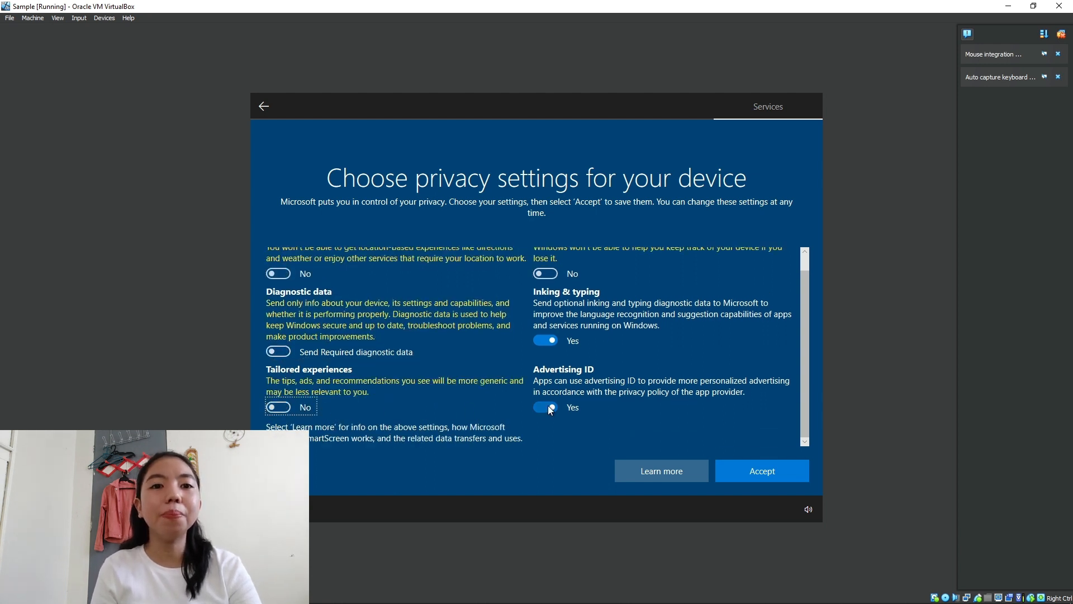
{"action": "left_click", "coordinate": [548, 342]}
{"action": "scroll", "coordinate": [709, 439], "scroll_direction": "down", "scroll_amount": 1}
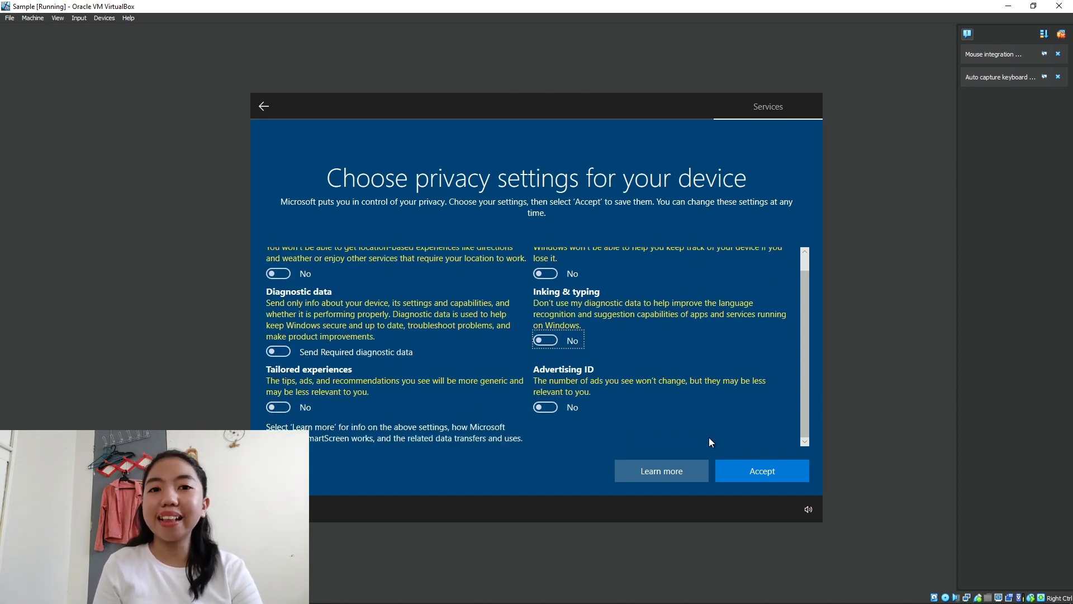
{"action": "left_click", "coordinate": [758, 467]}
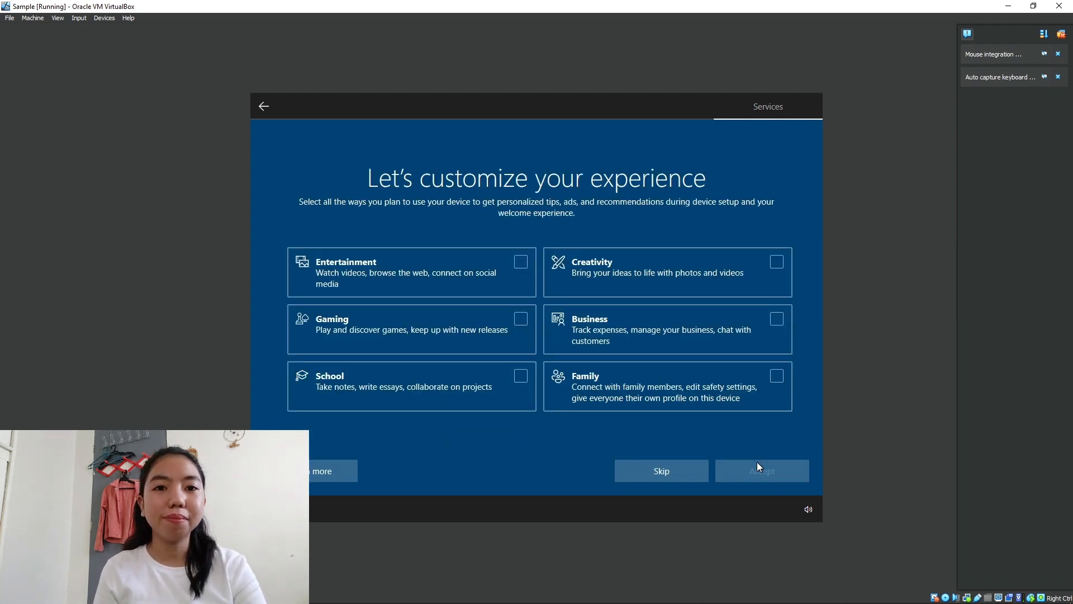
Skip customization and phone linking; decline Microsoft 365, cloud storage, Game Pass and Cortana.
{"action": "left_click", "coordinate": [643, 477]}
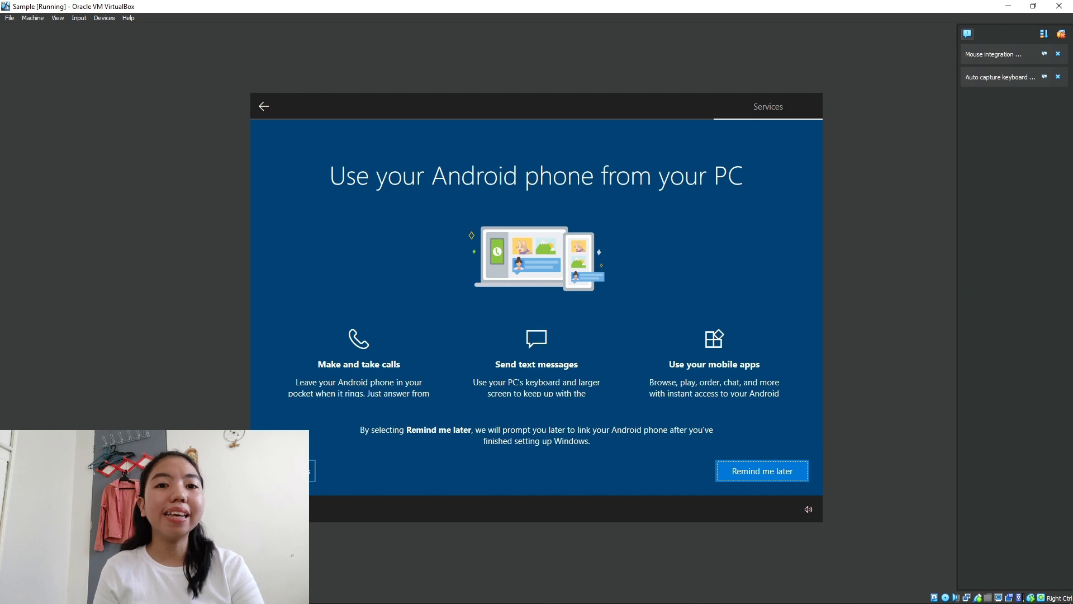
{"action": "left_click", "coordinate": [291, 471]}
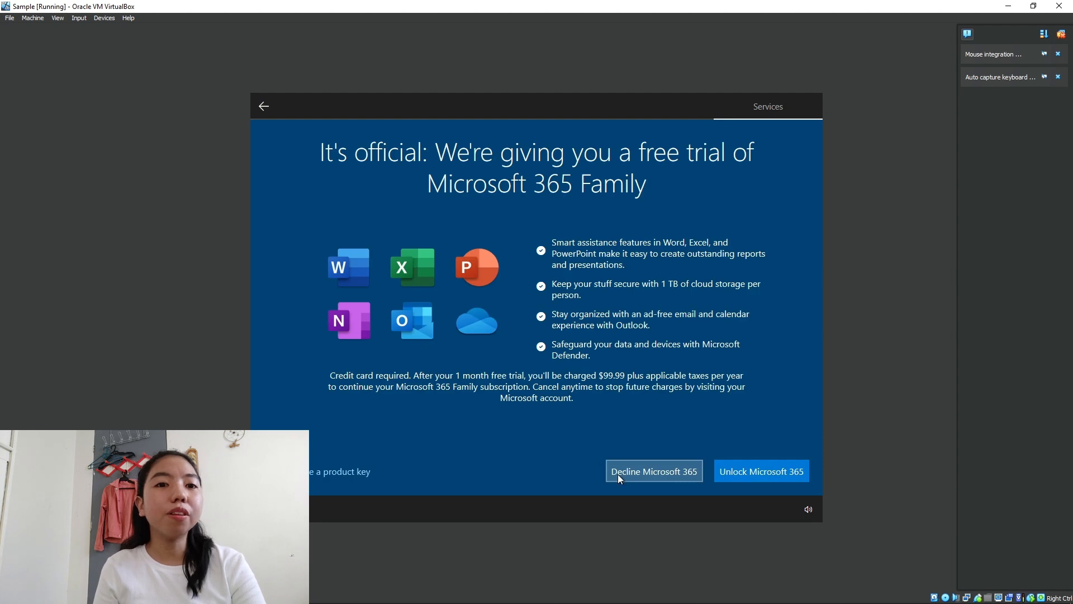
{"action": "left_click", "coordinate": [618, 474]}
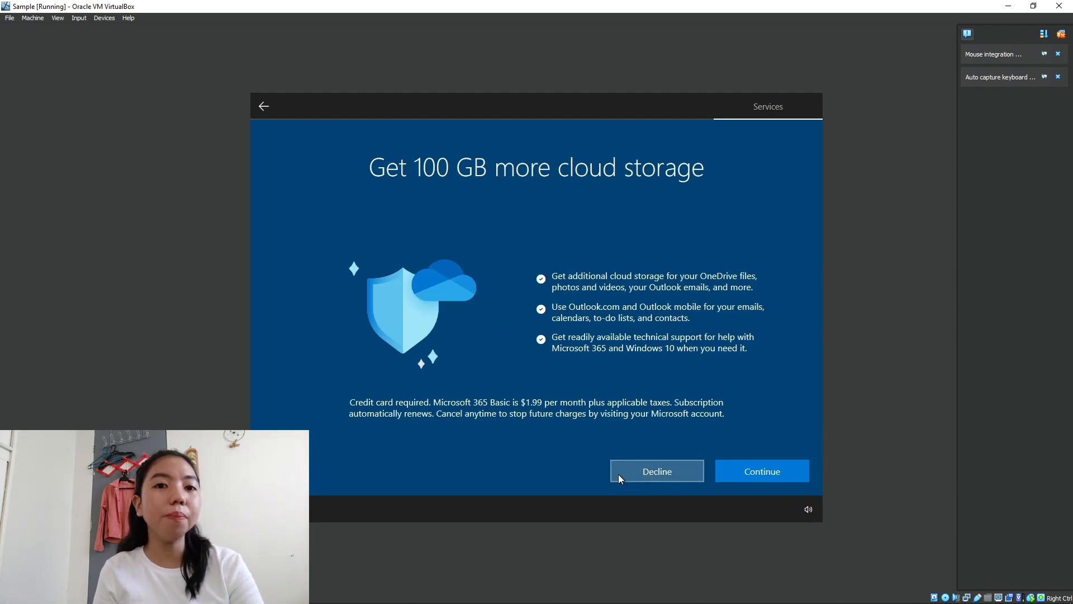
{"action": "left_click", "coordinate": [664, 474]}
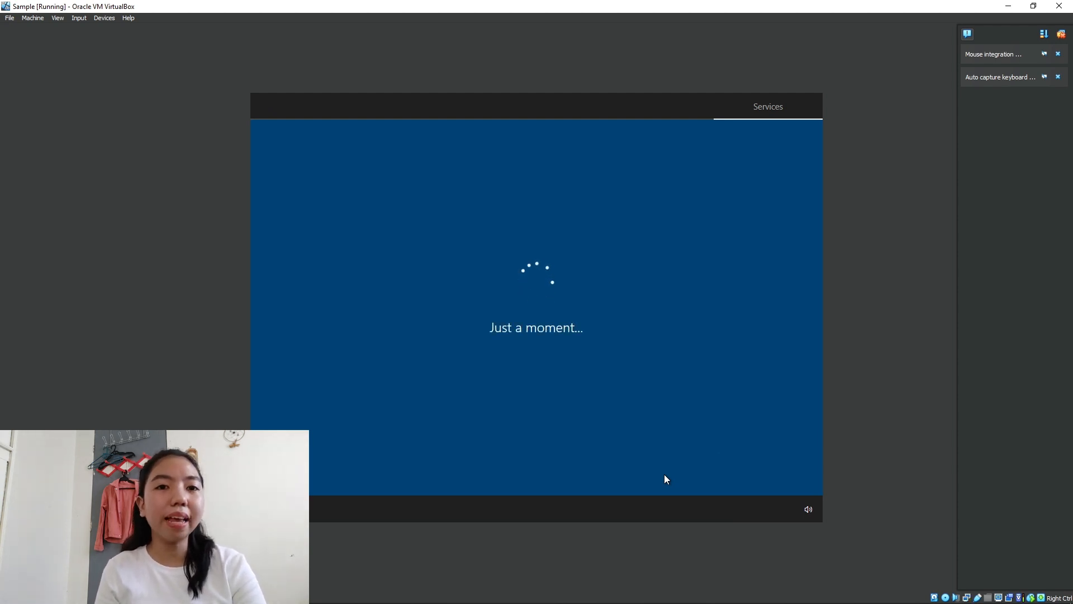
{"action": "left_click", "coordinate": [664, 474]}
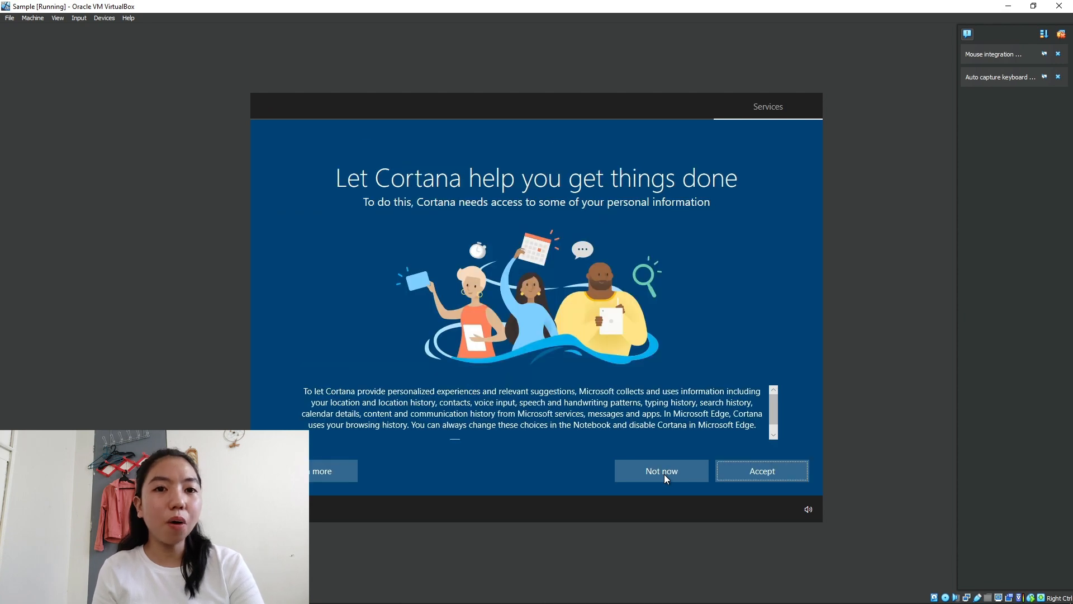
{"action": "left_click", "coordinate": [678, 468]}
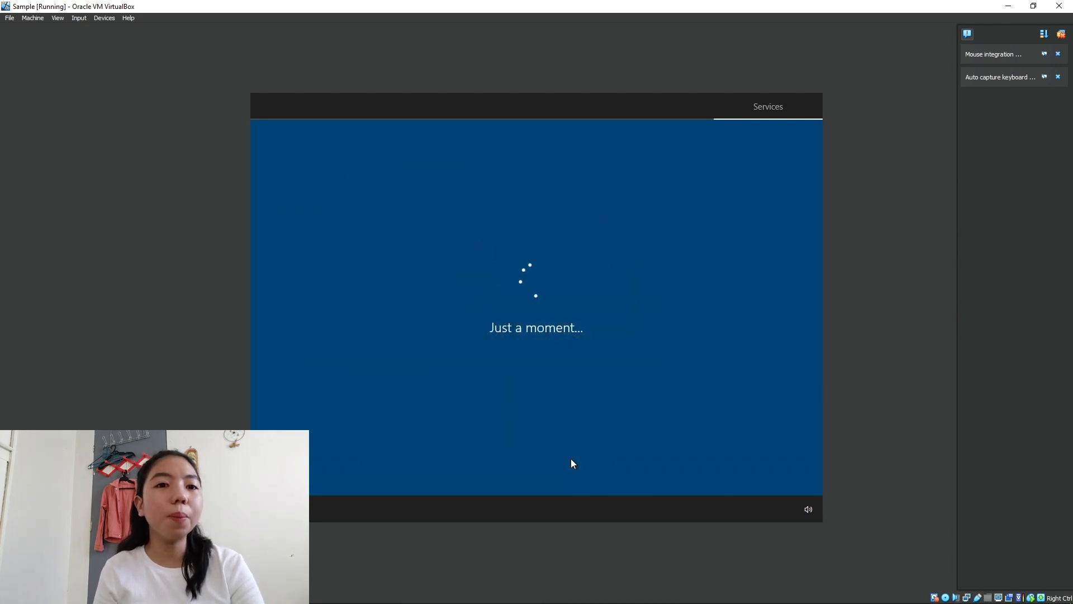